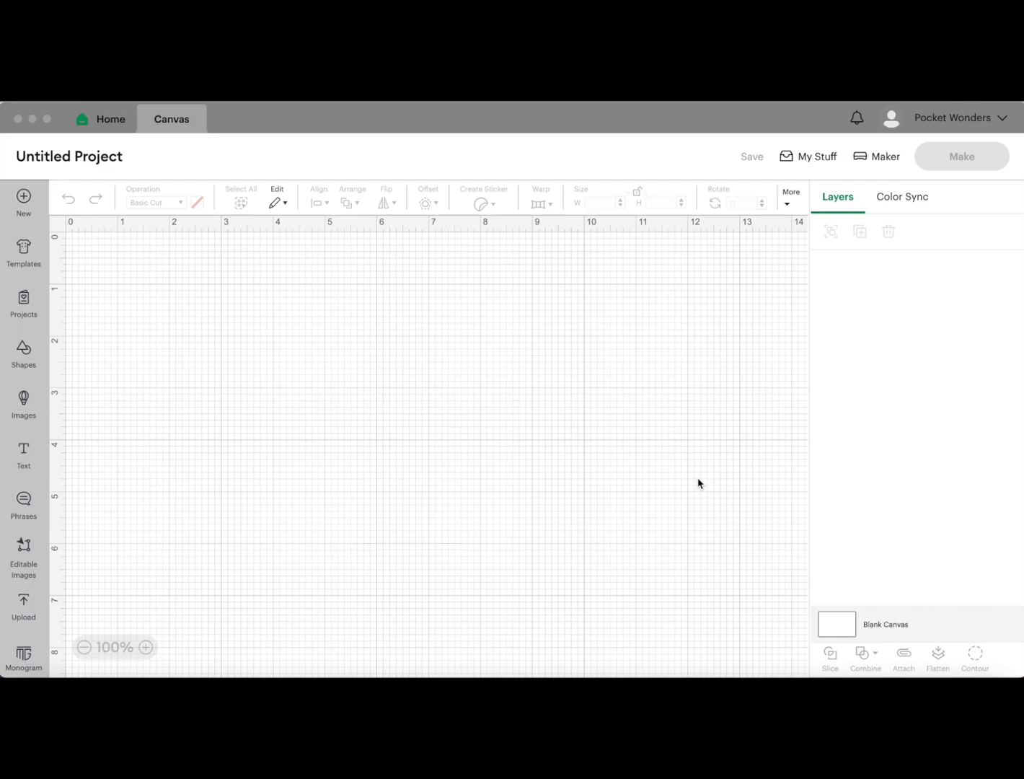
Bring the Finder Images folder with seahorse.jpg to the front from the window overview
key("ctrl+Up")
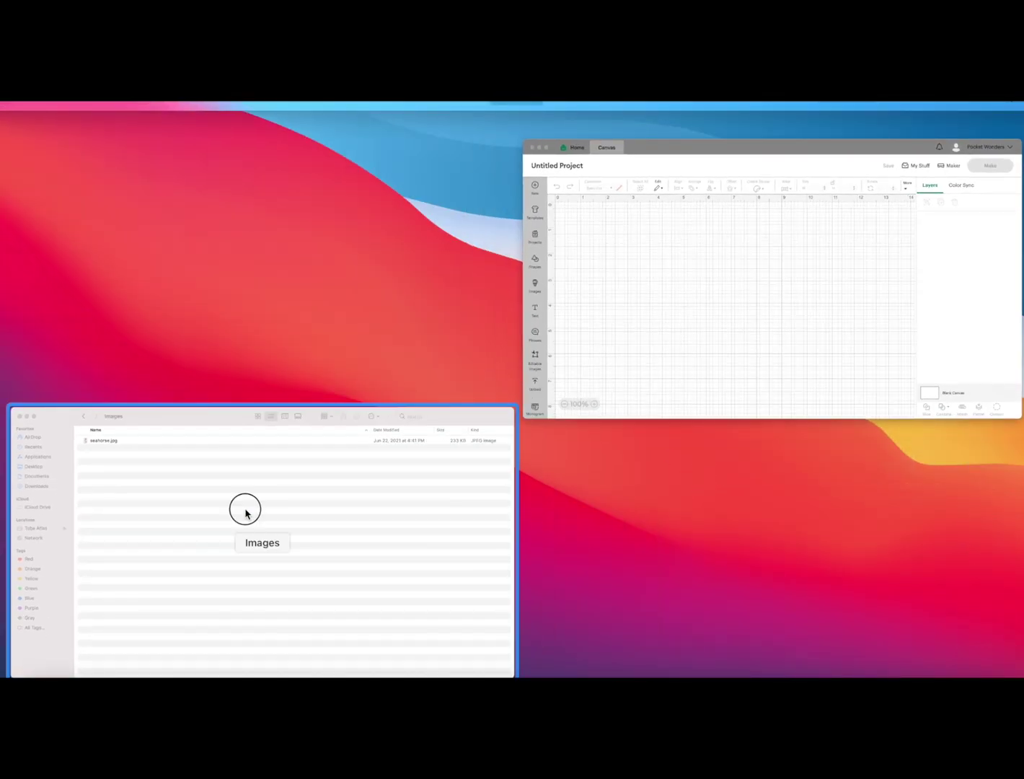
left_click(244, 507)
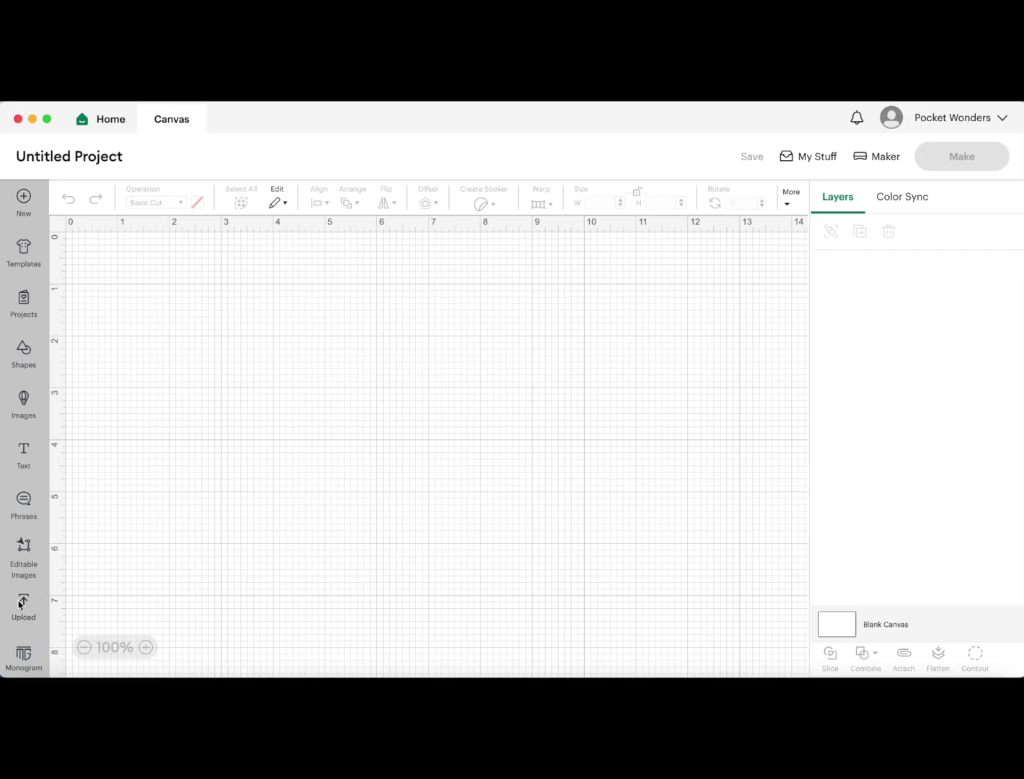
Upload seahorse.jpg from the Images folder as a new image
left_click(23, 605)
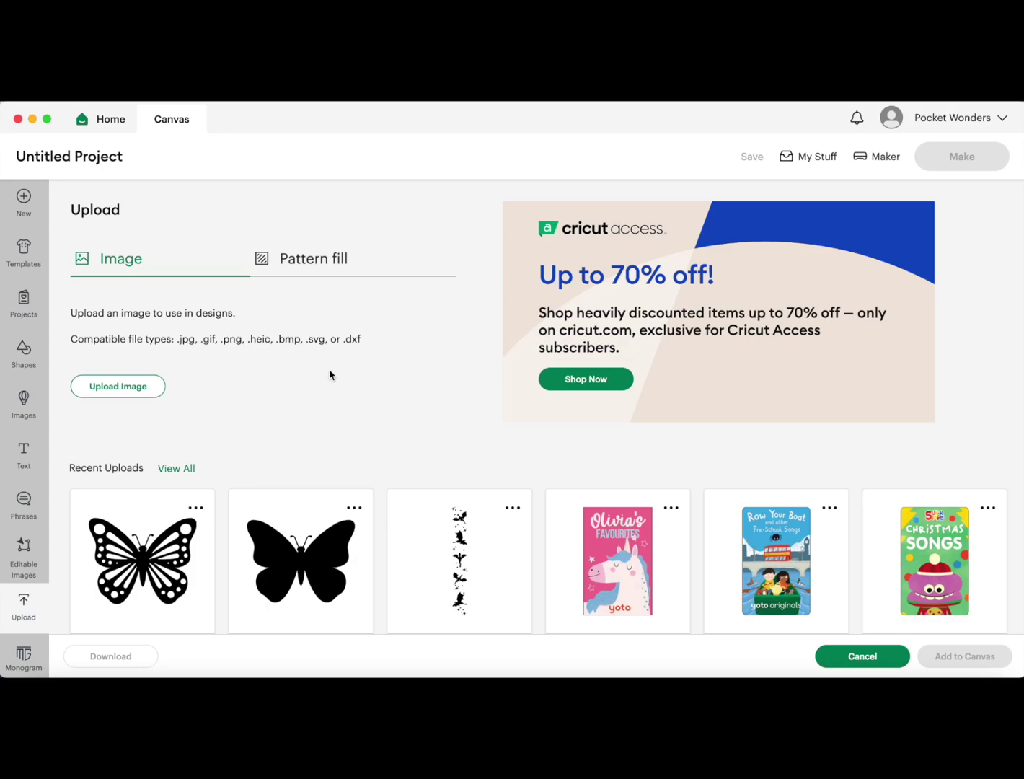
left_click(119, 387)
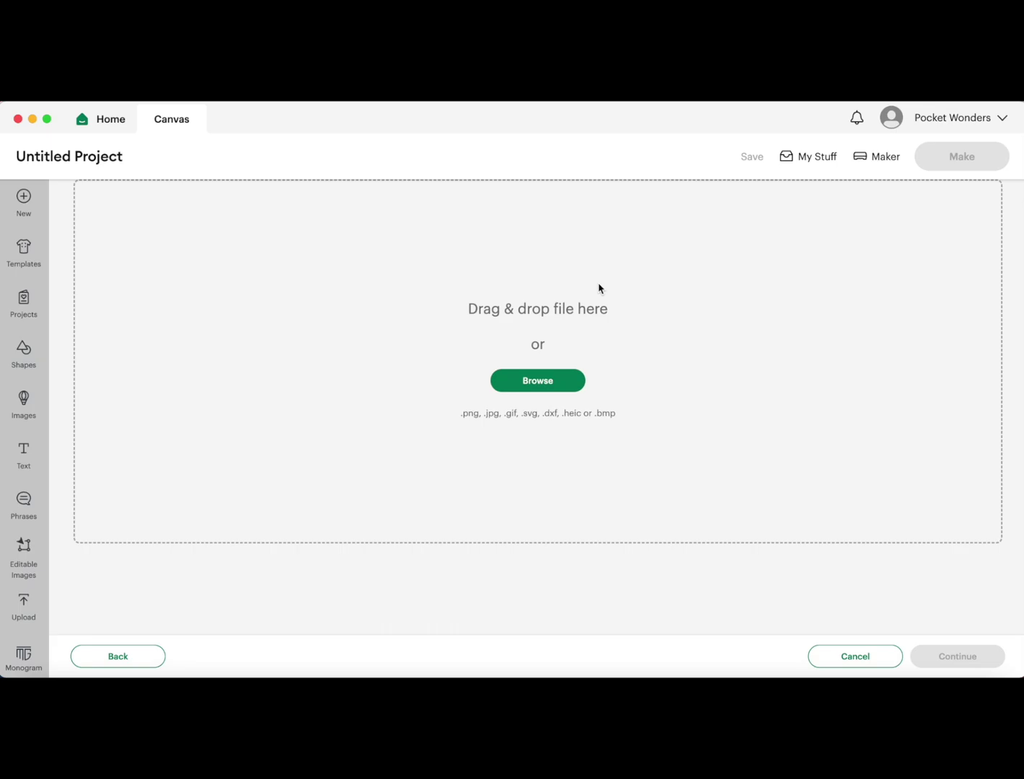
left_click(521, 378)
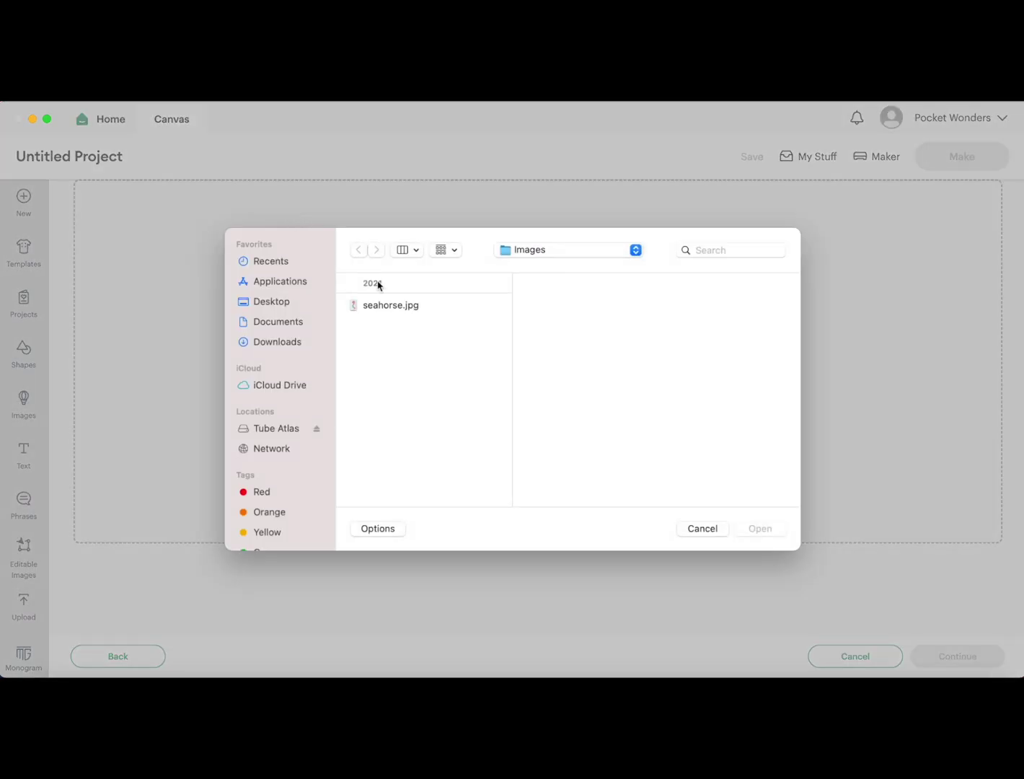
left_click(389, 307)
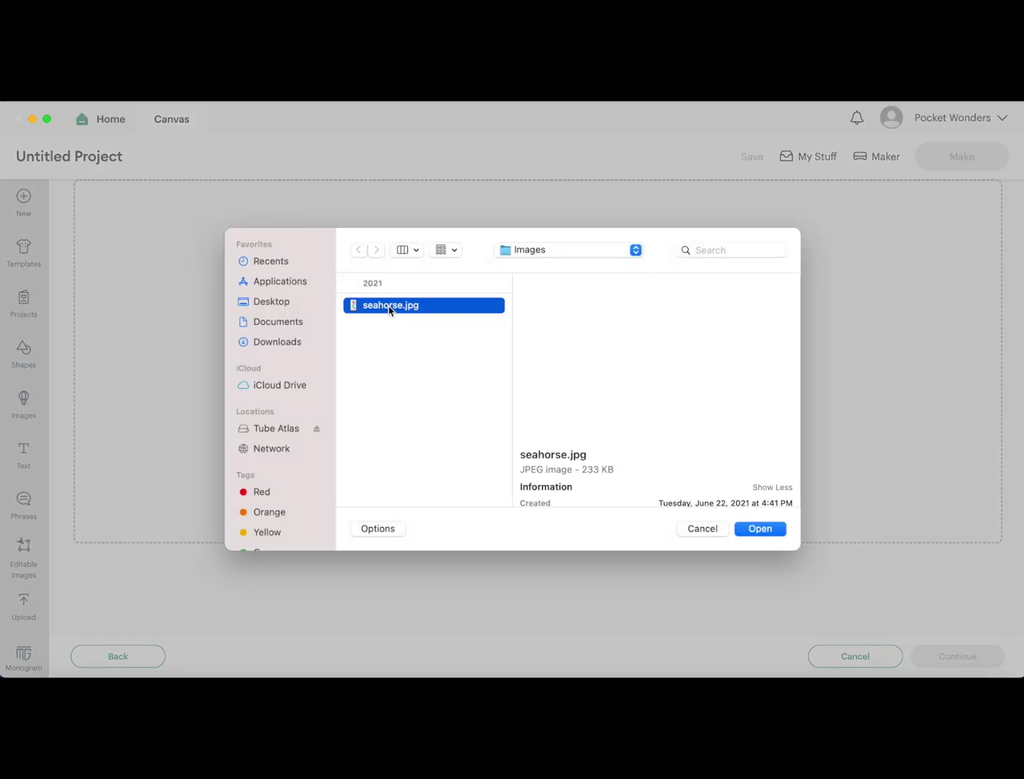
left_click(758, 531)
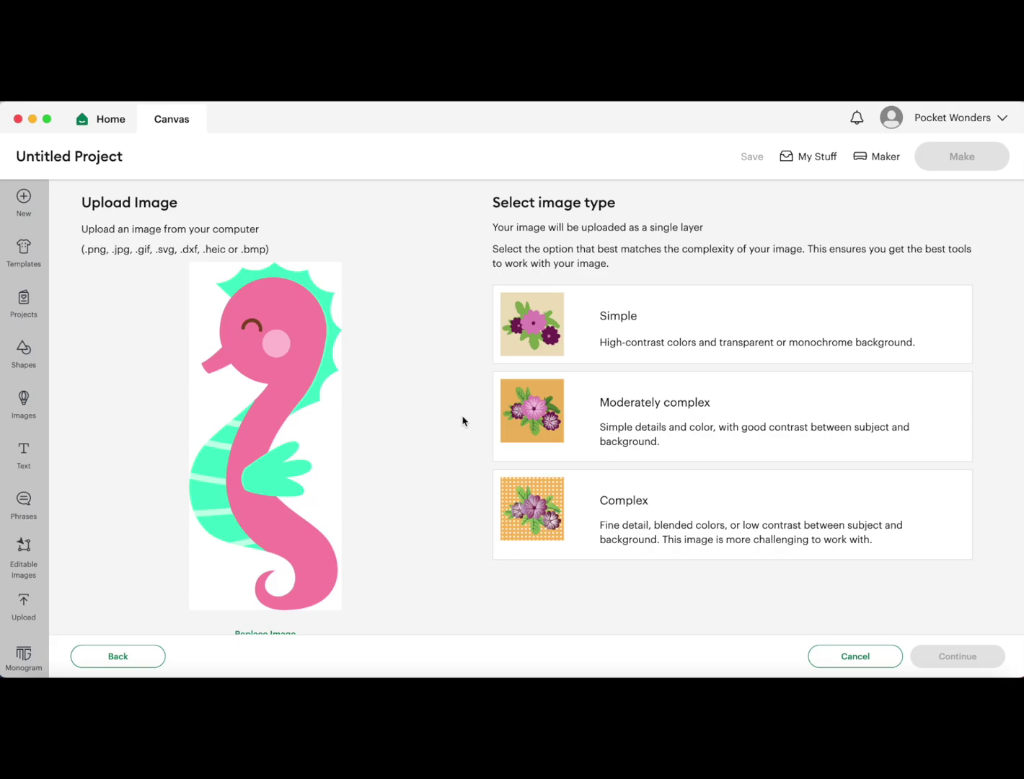
Choose Complex as the seahorse's image type and continue to Background Remover
left_click(663, 503)
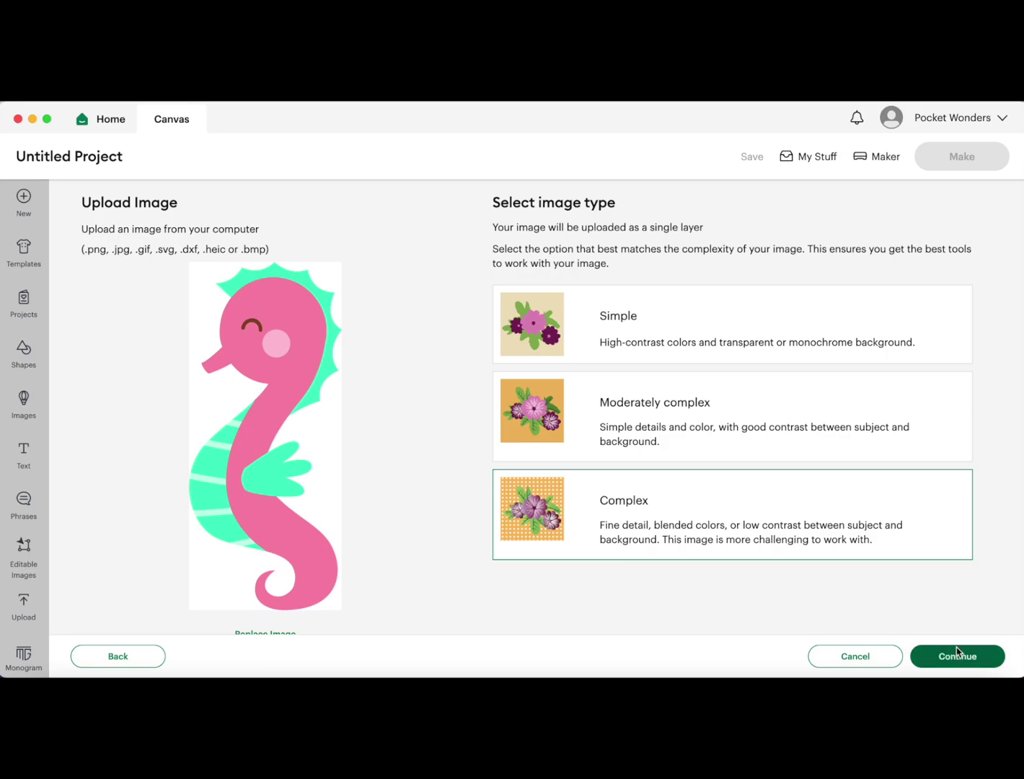
left_click(956, 669)
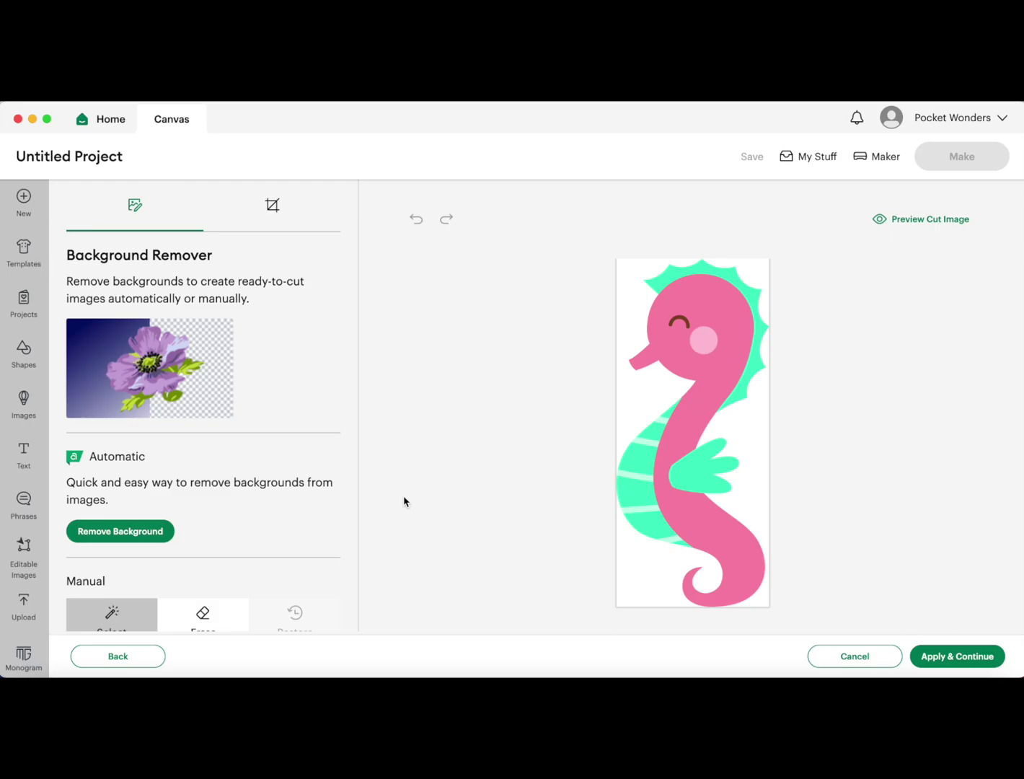
scroll(404, 502, "down", 1)
scroll(404, 501, "up", 1)
scroll(404, 469, "down", 1)
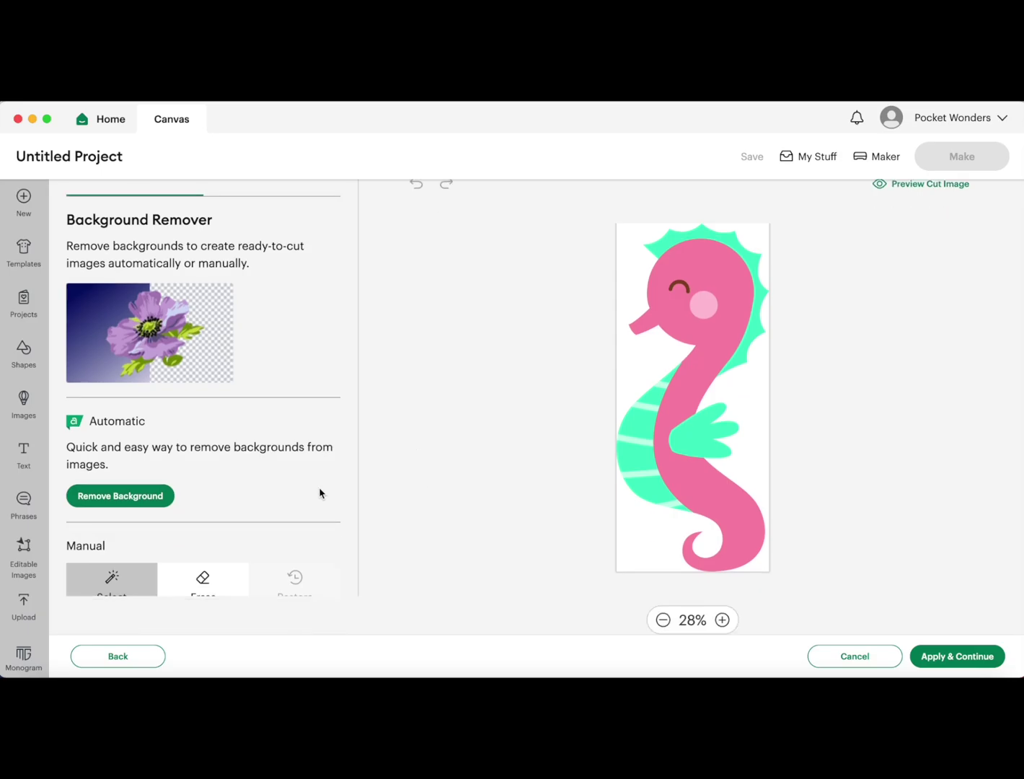
scroll(318, 499, "down", 3)
scroll(317, 498, "up", 3)
scroll(317, 499, "up", 1)
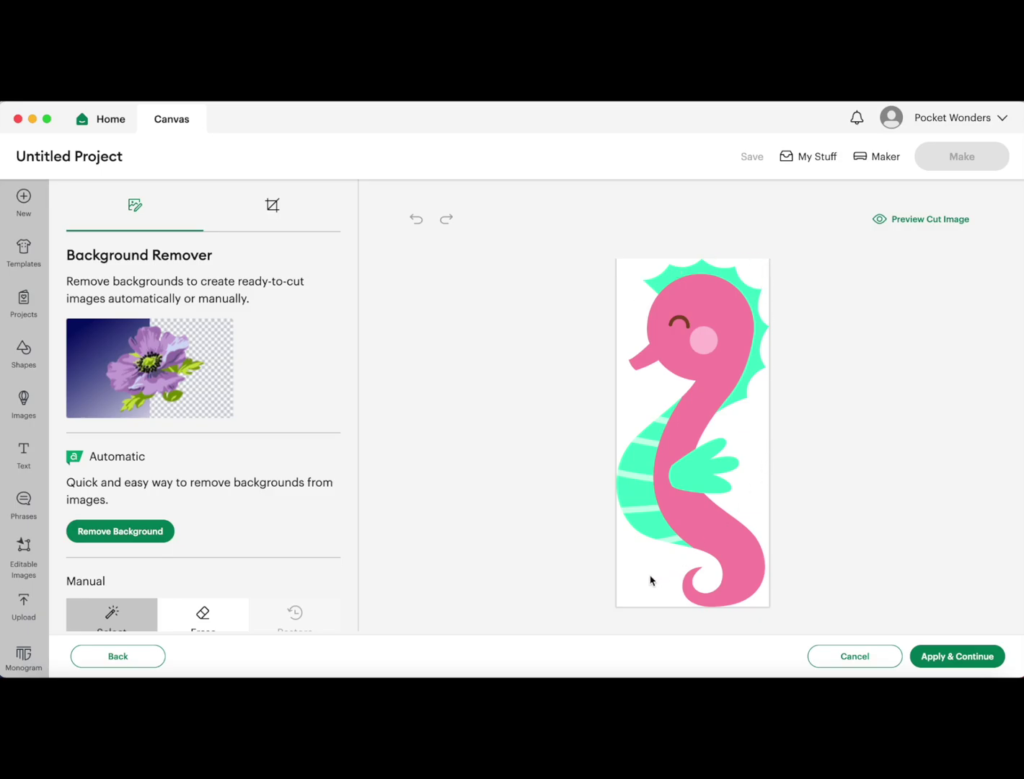
Clear the white areas left, upper right, right of and below the seahorse
left_click(644, 307)
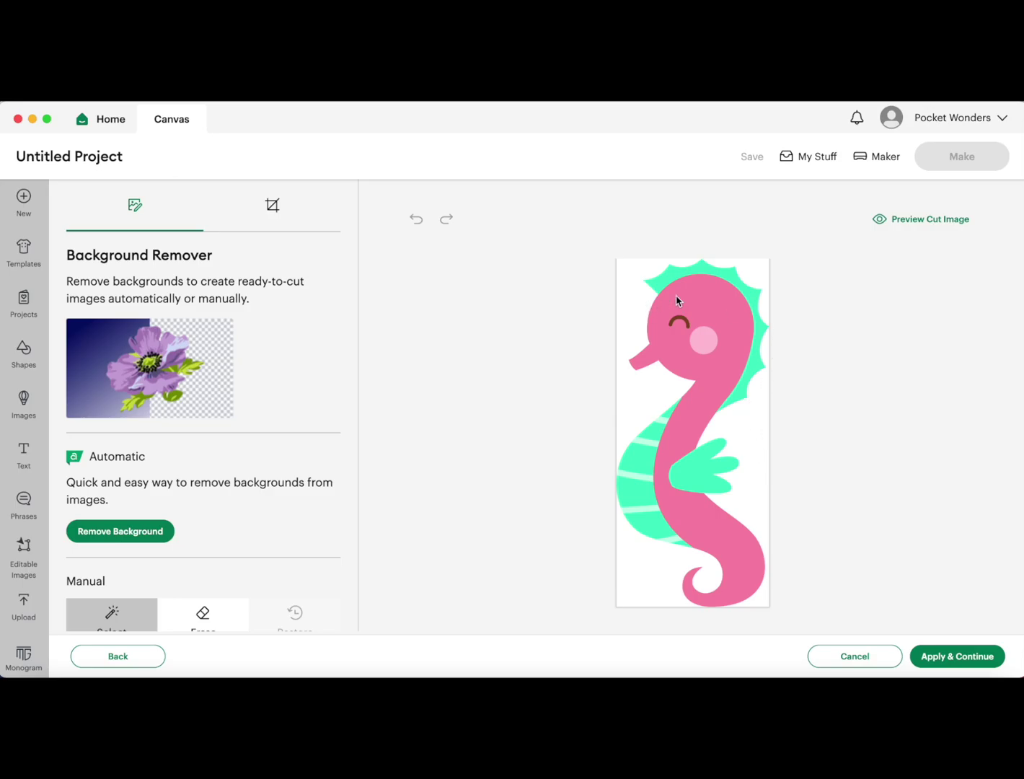
left_click(757, 275)
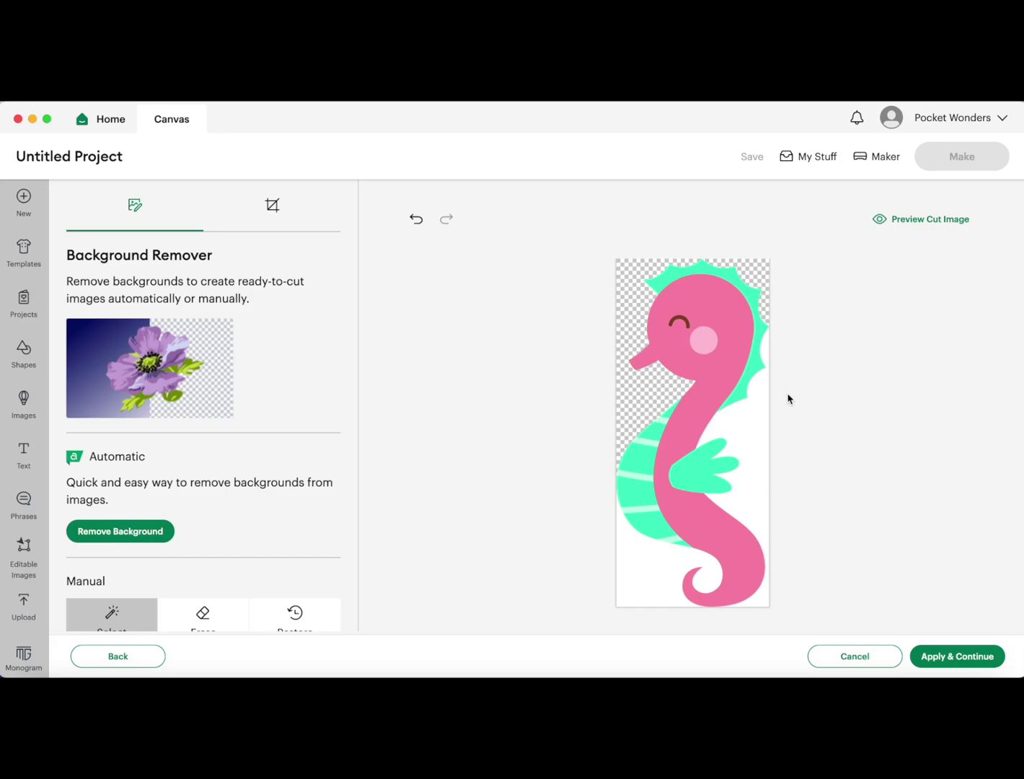
left_click(759, 452)
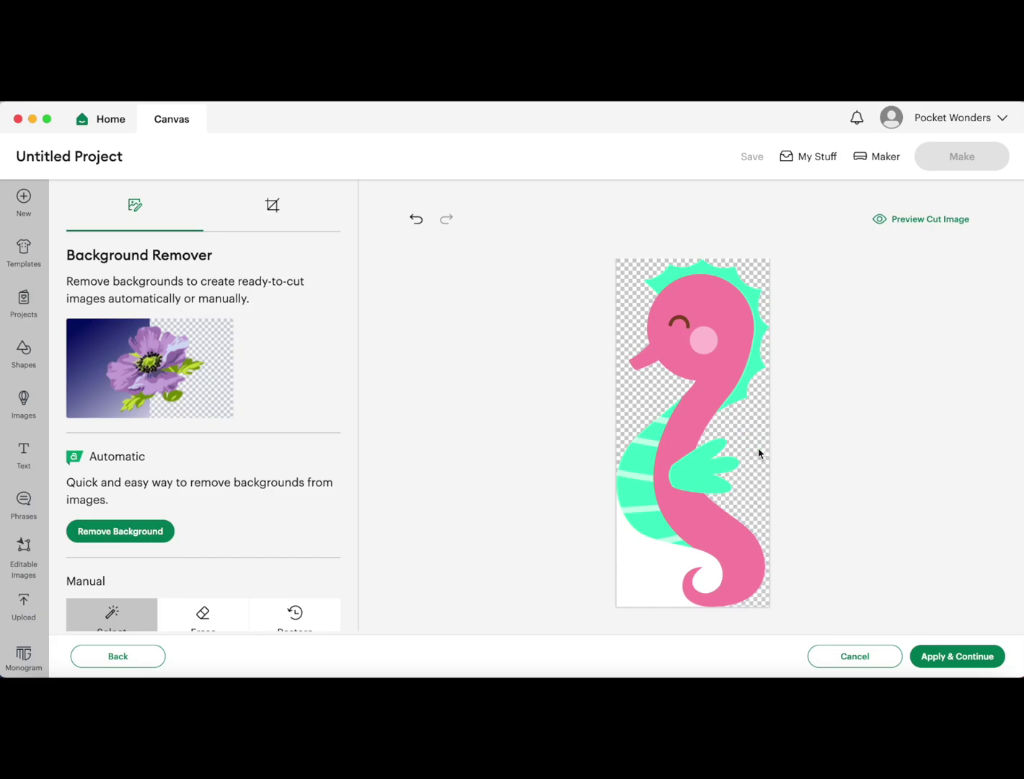
left_click(652, 575)
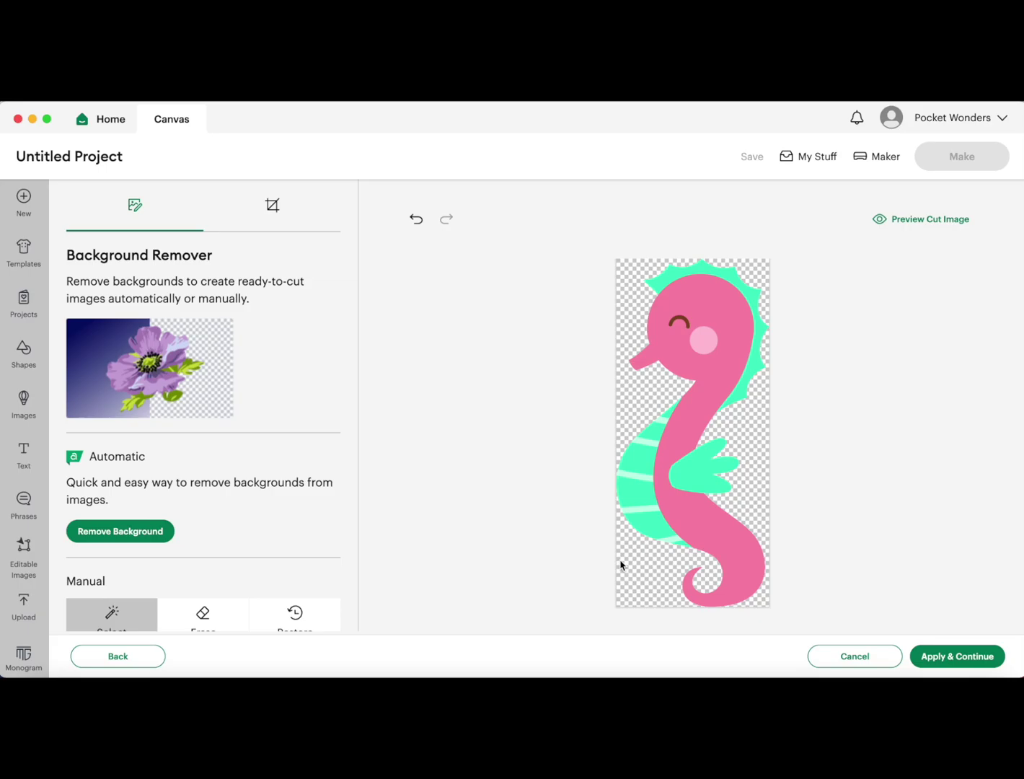
scroll(502, 515, "down", 1)
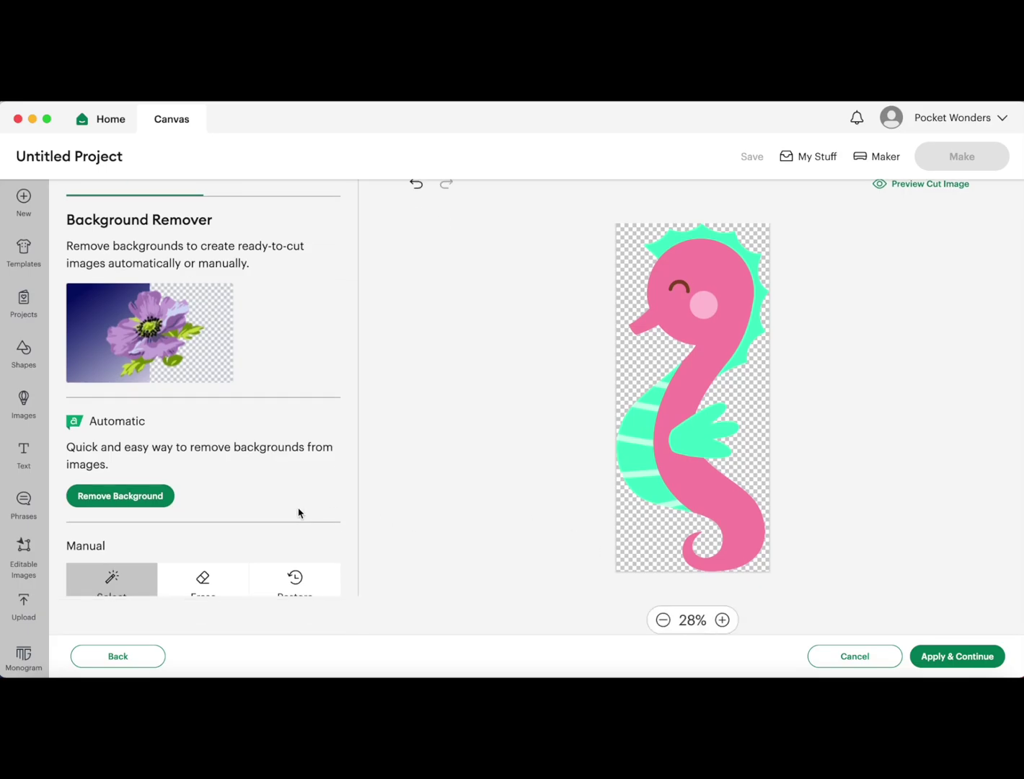
scroll(299, 513, "down", 3)
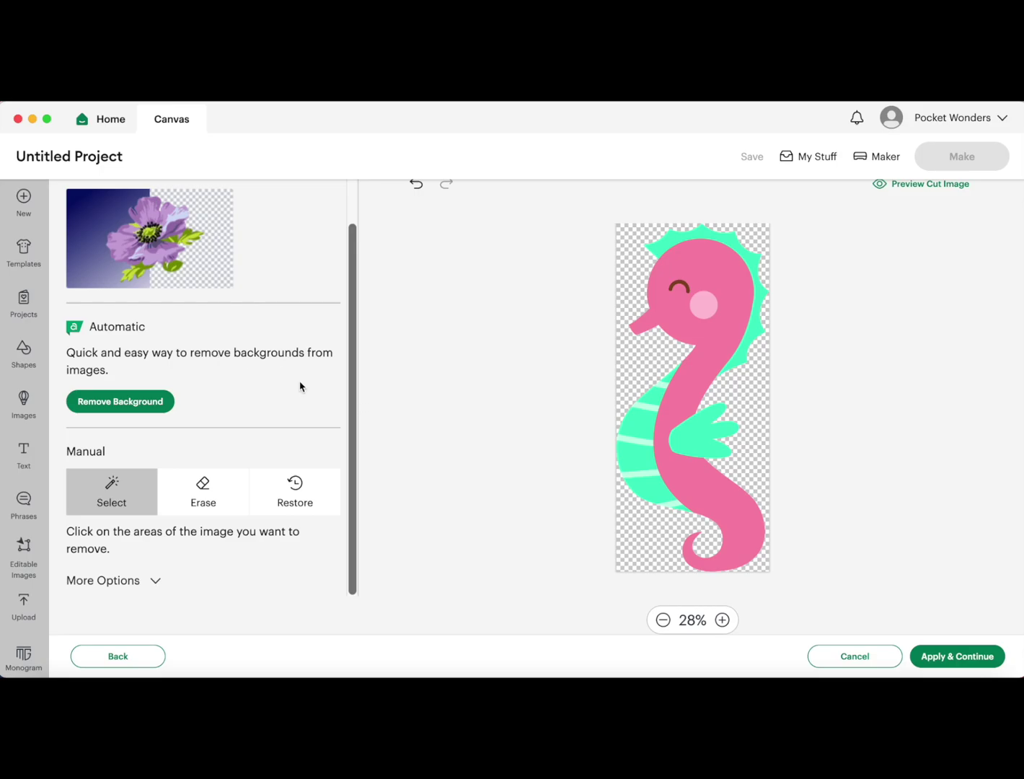
scroll(300, 387, "up", 4)
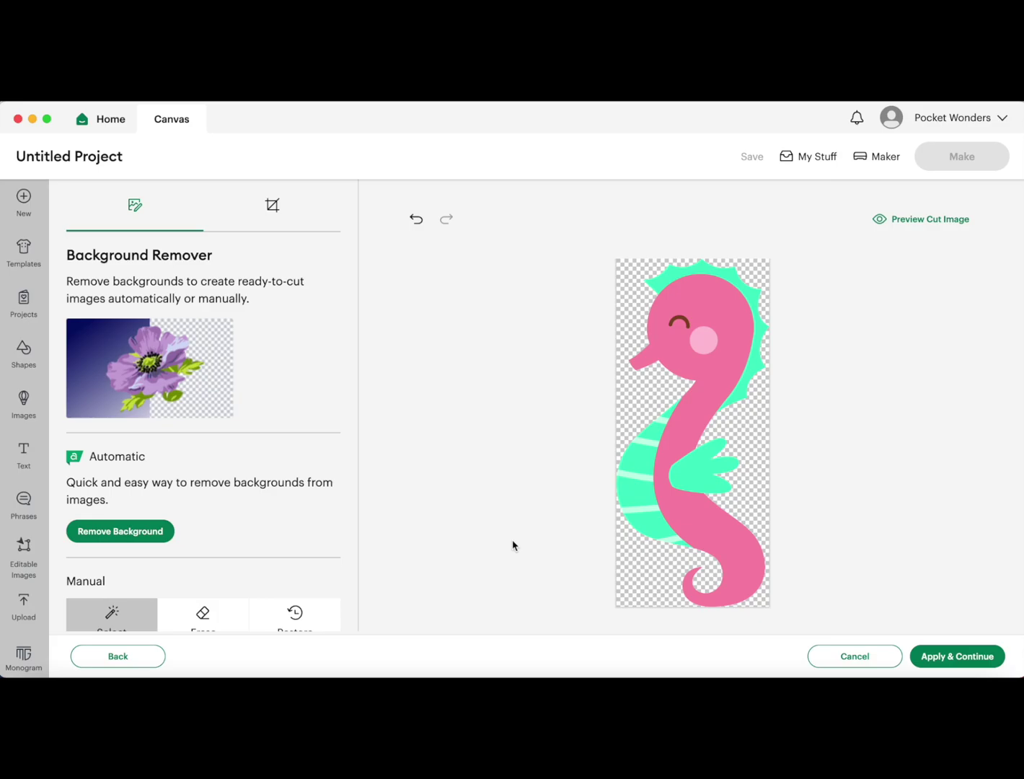
scroll(514, 546, "down", 3)
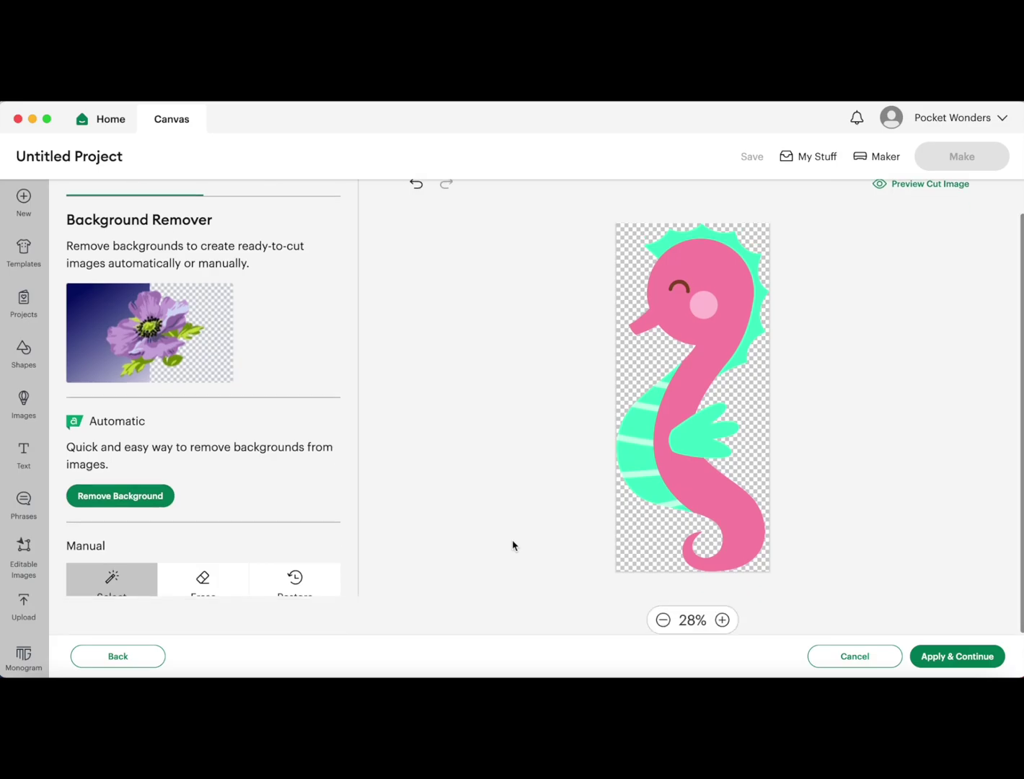
scroll(288, 526, "down", 5)
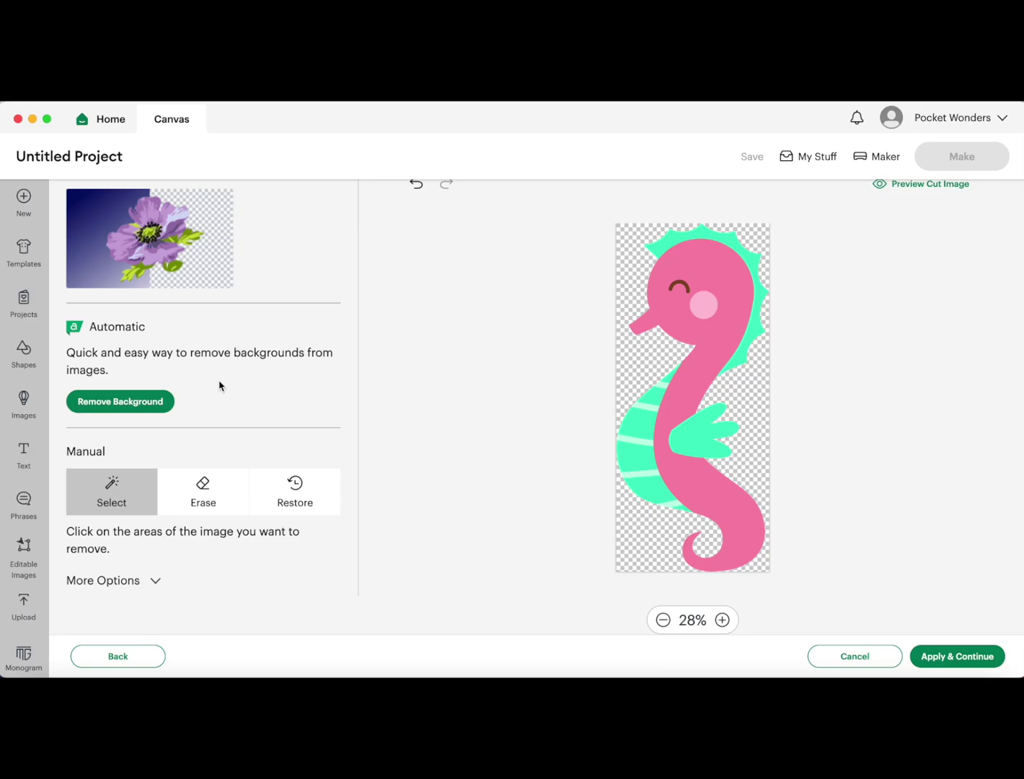
Raise Color Tolerance to 26 in the advanced background removal settings
left_click(155, 583)
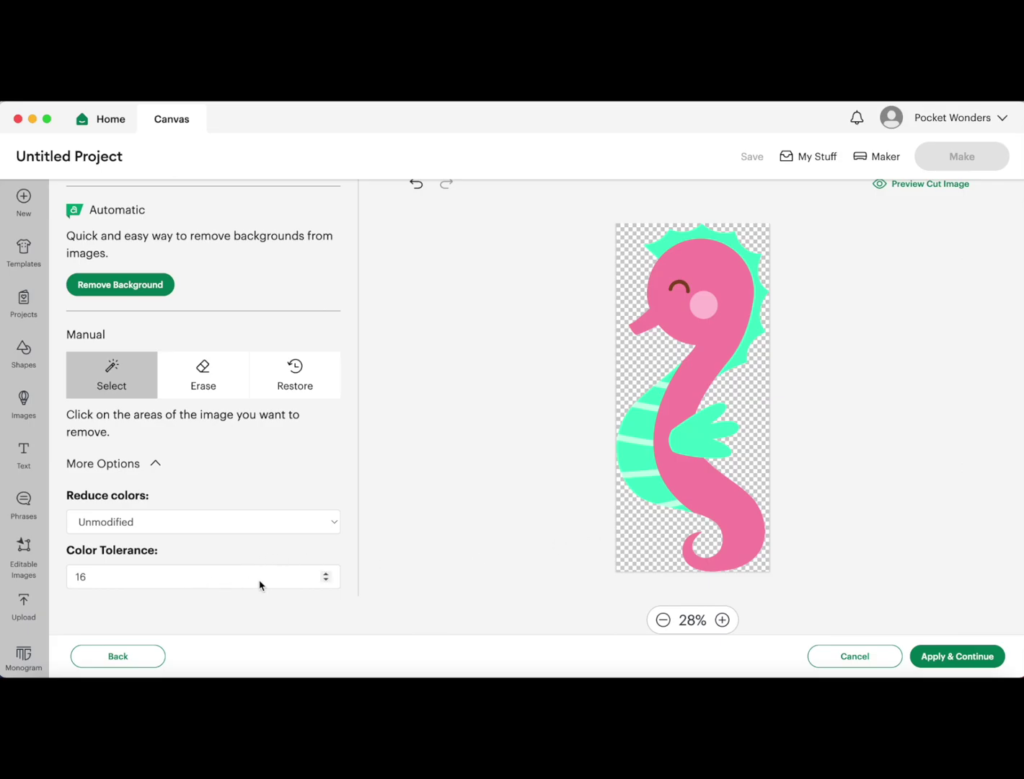
left_click(326, 573)
left_click(326, 573)
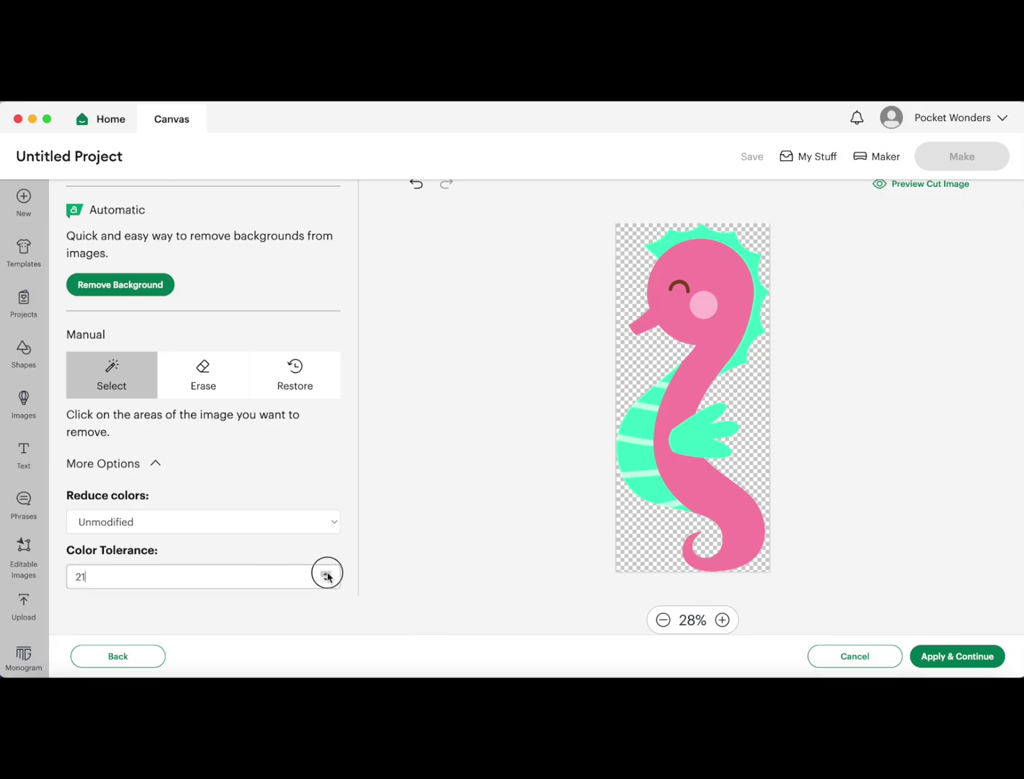
left_click(326, 574)
left_click(326, 573)
Review the color reduction levels, leaving the colors Unmodified
left_click(299, 528)
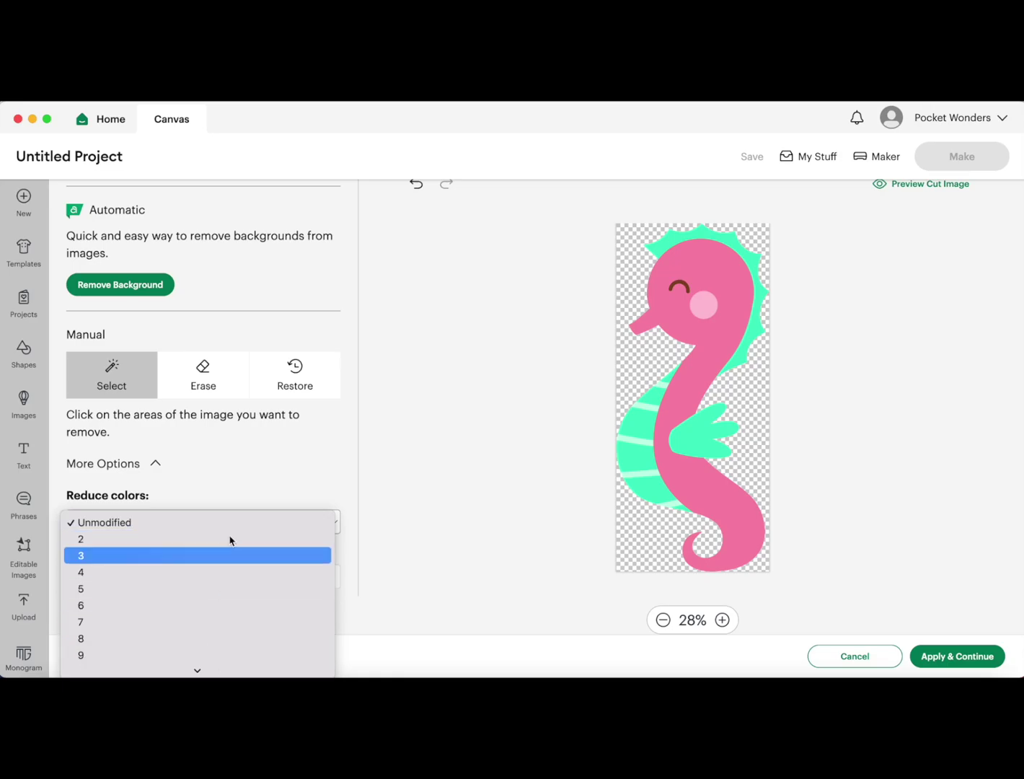
left_click(451, 481)
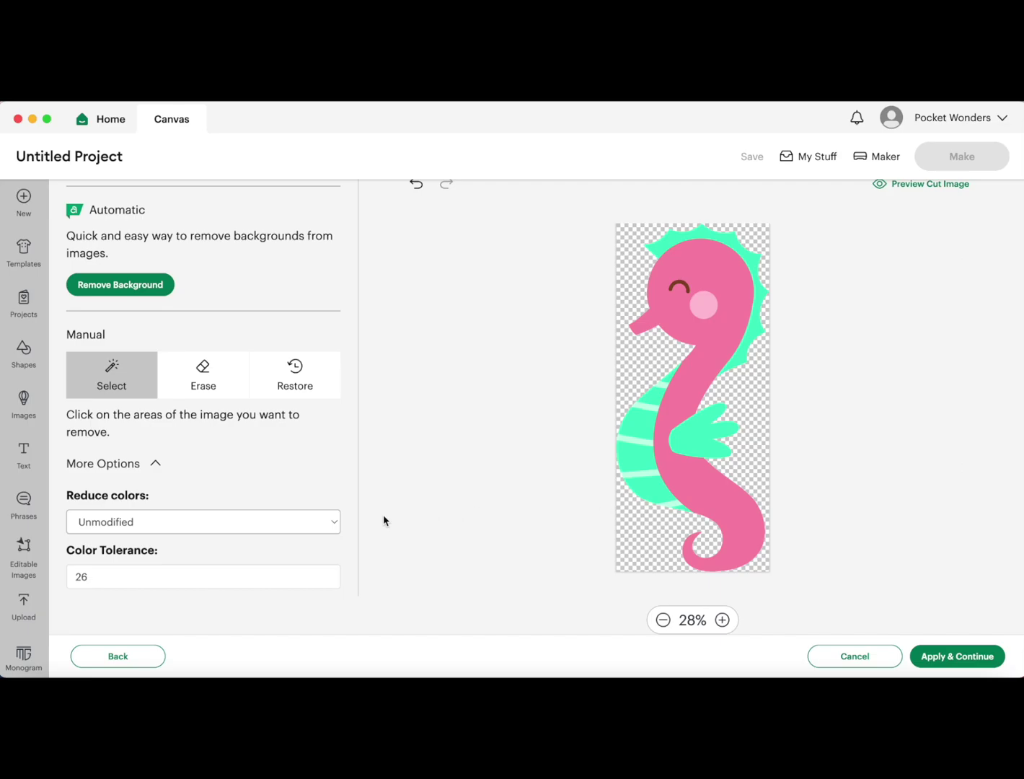
left_click(324, 529)
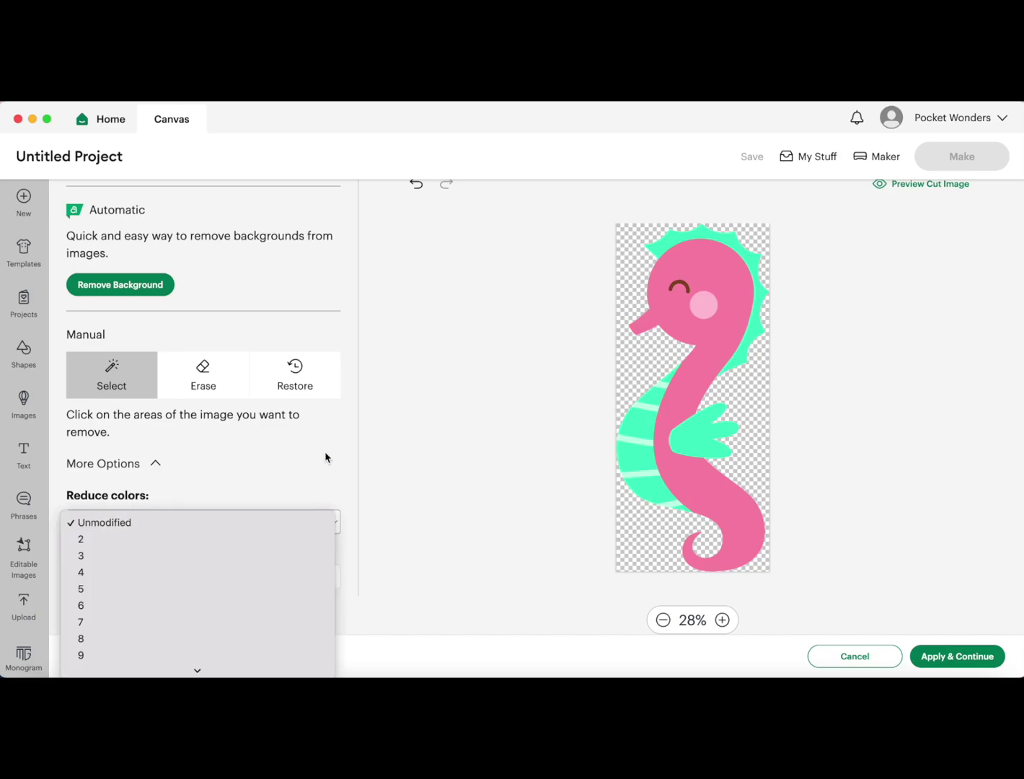
left_click(393, 490)
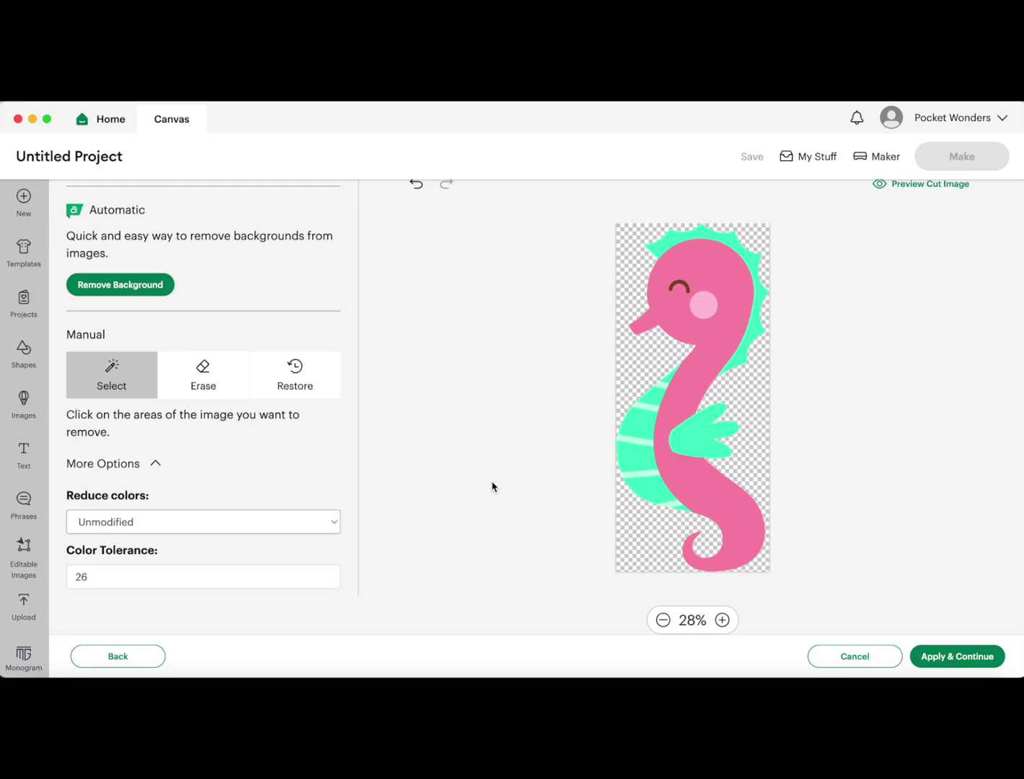
scroll(492, 487, "up", 1)
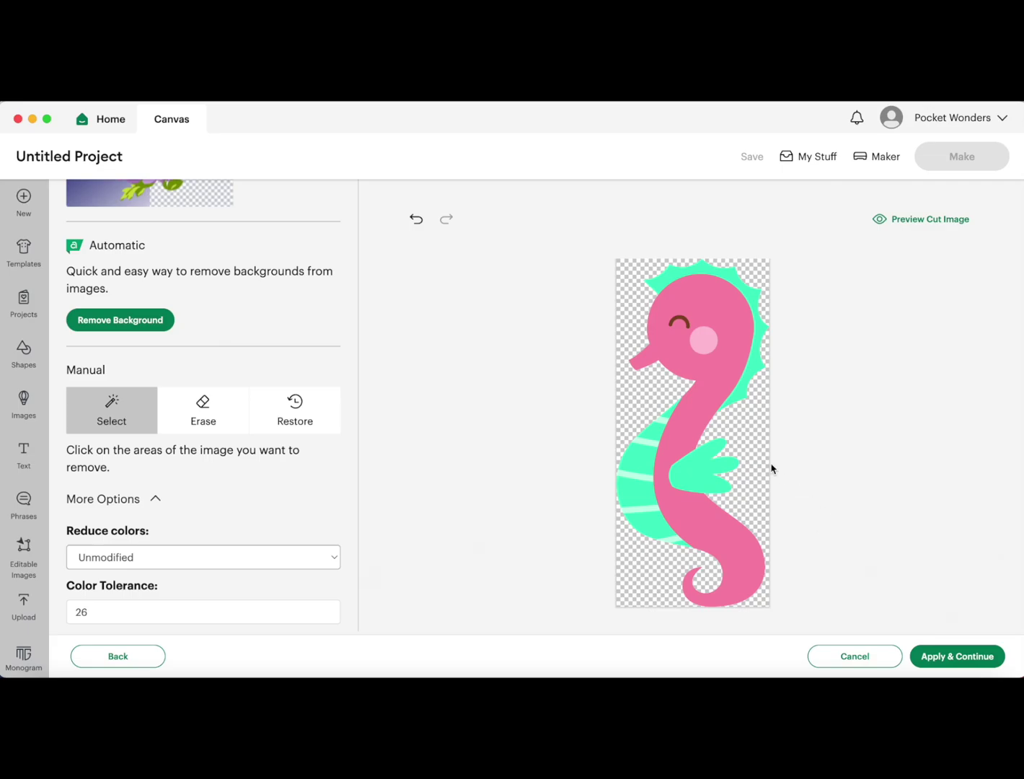
left_click(908, 220)
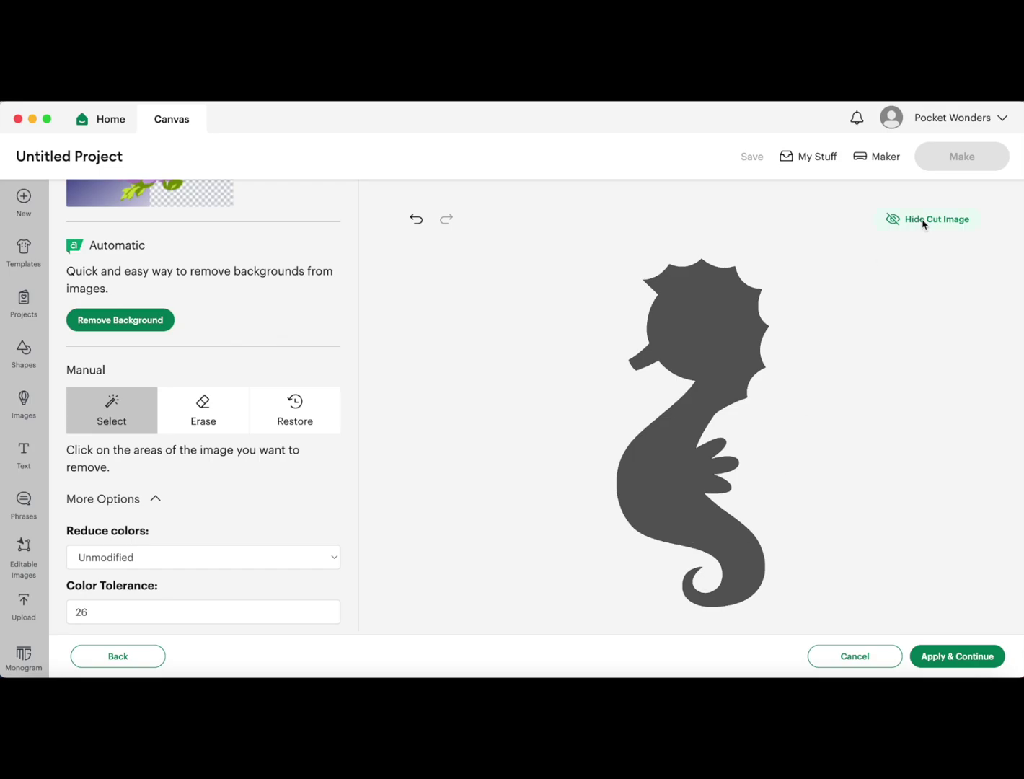
left_click(923, 224)
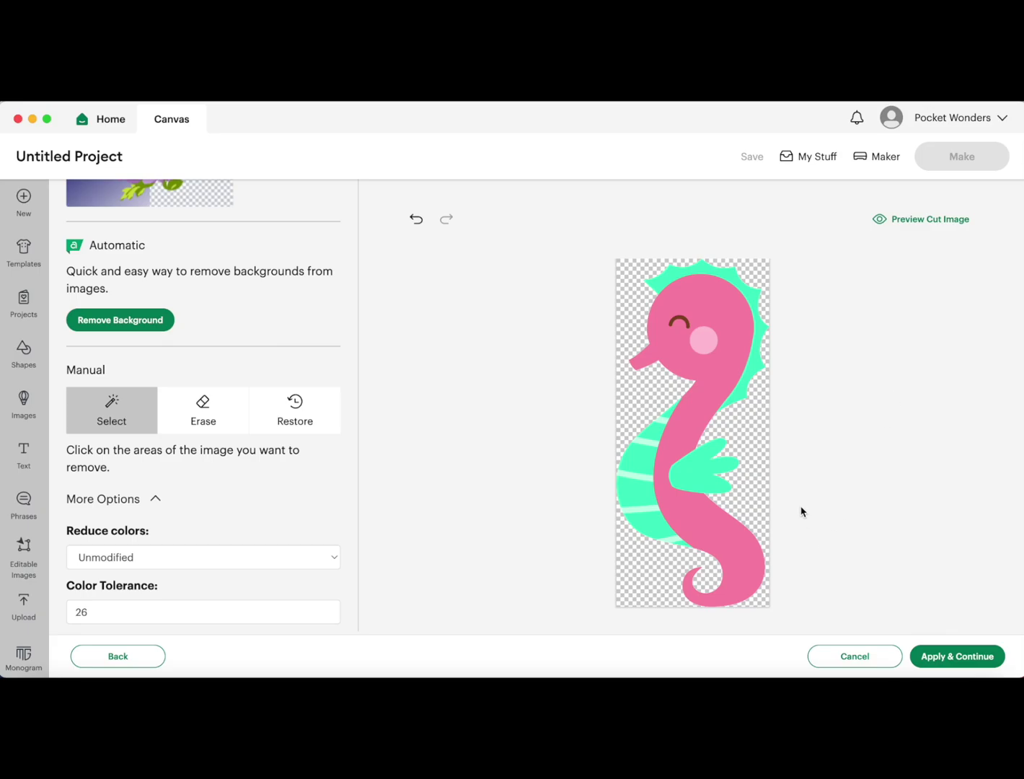
left_click(944, 658)
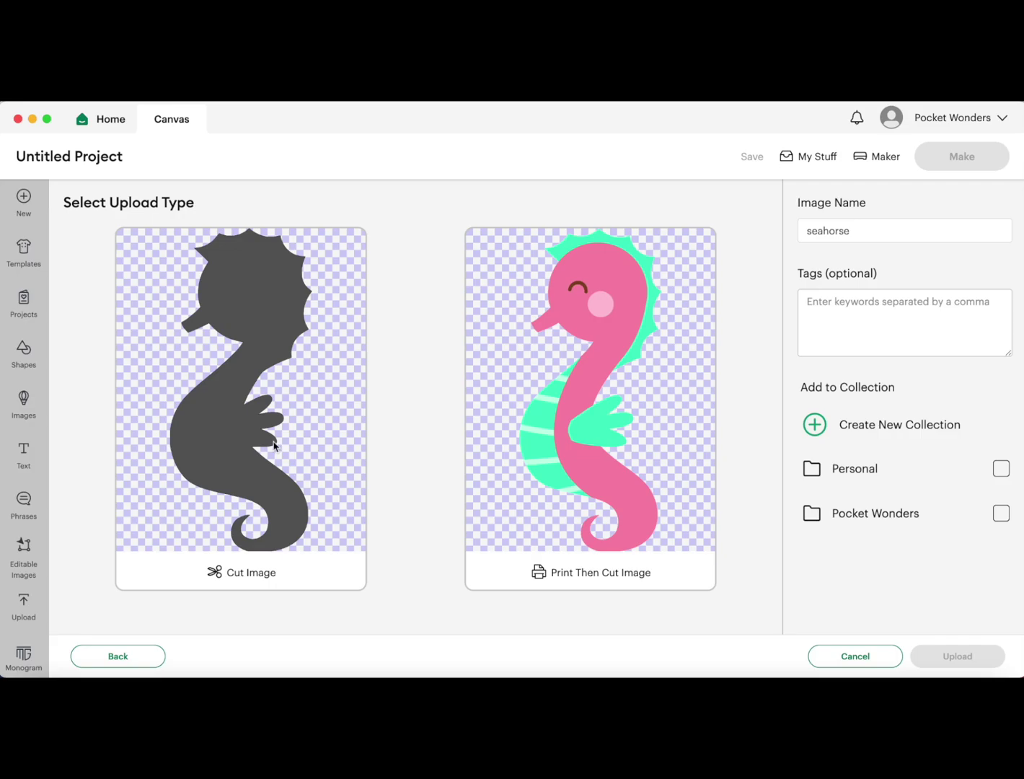
Return to background removal and clear the white areas left, right and below the seahorse
left_click(101, 655)
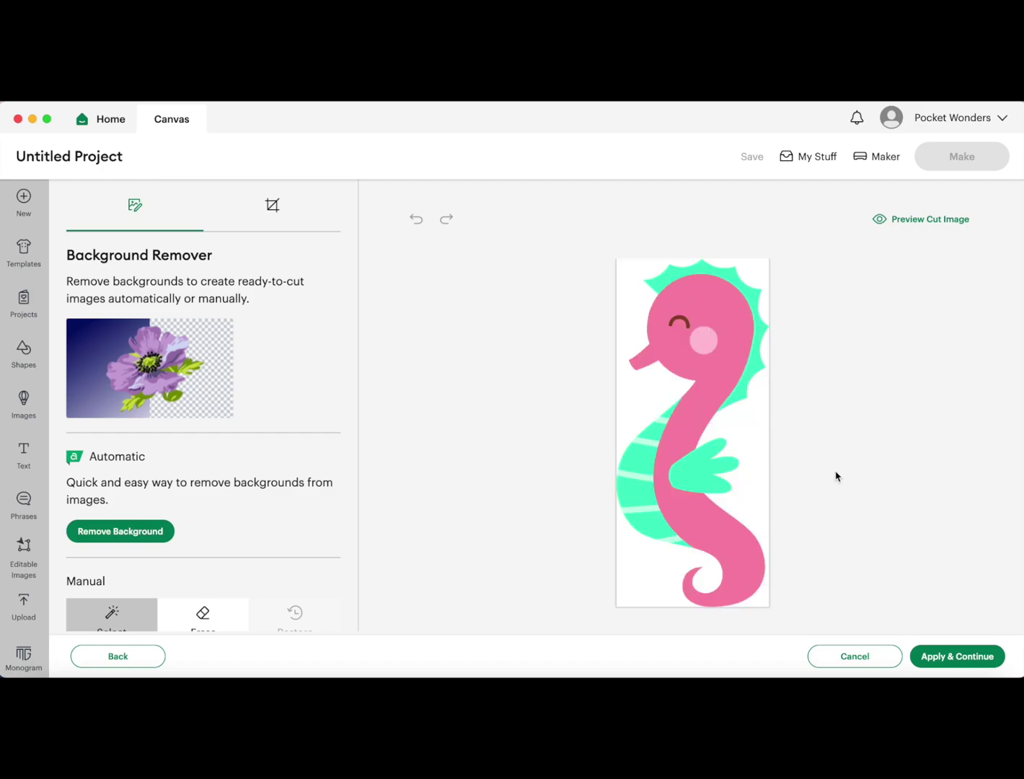
left_click(626, 394)
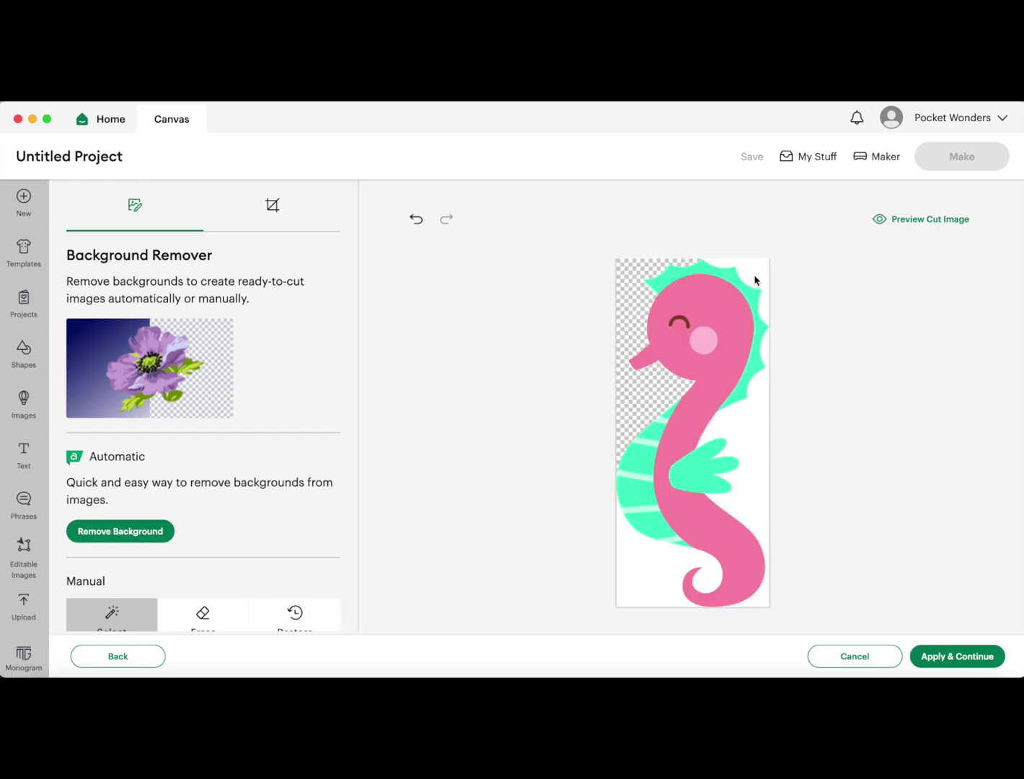
left_click(755, 414)
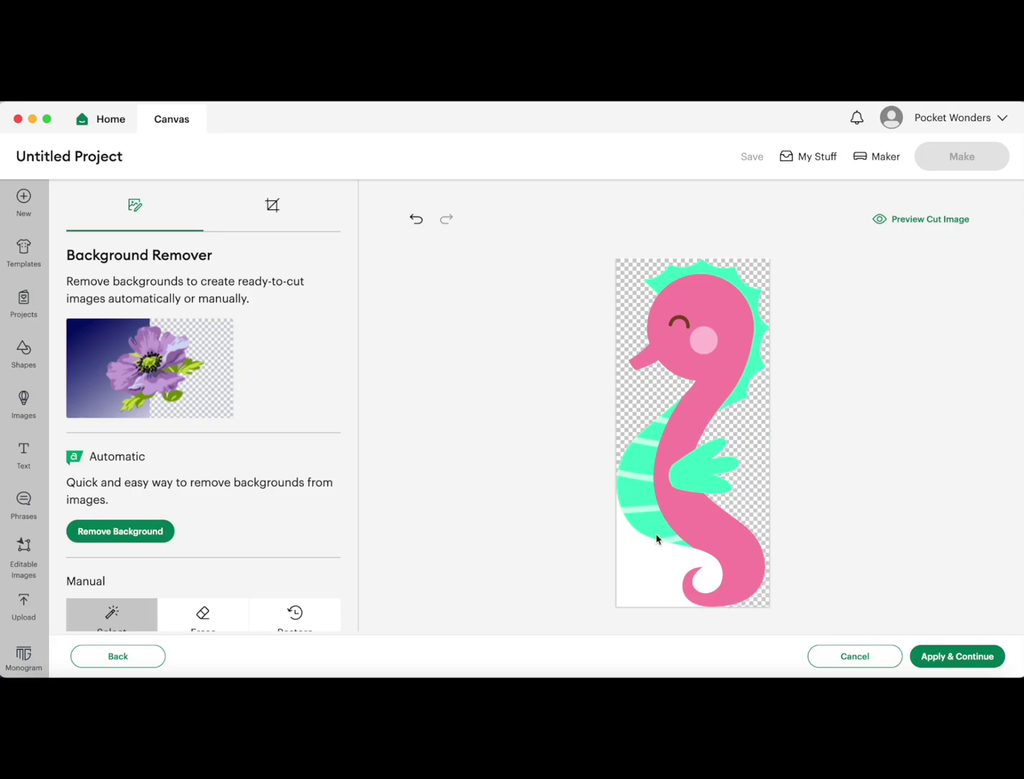
left_click(643, 575)
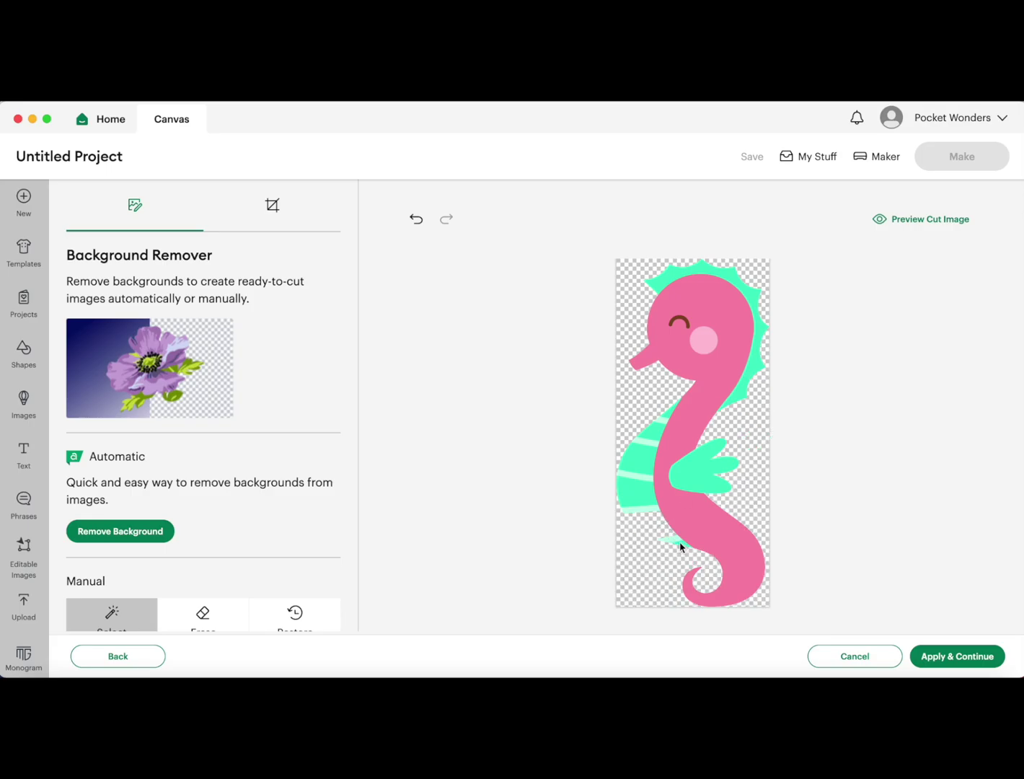
Remove the mint fin and crest fragments, then apply and continue to upload type
left_click(669, 540)
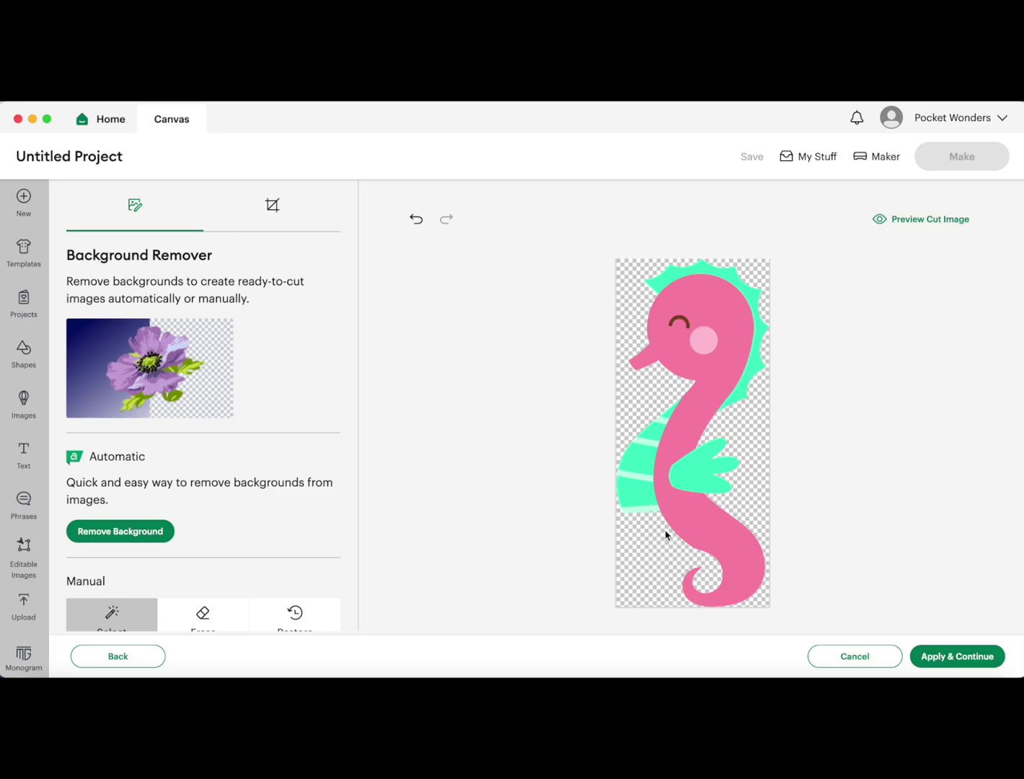
left_click(635, 507)
left_click(634, 460)
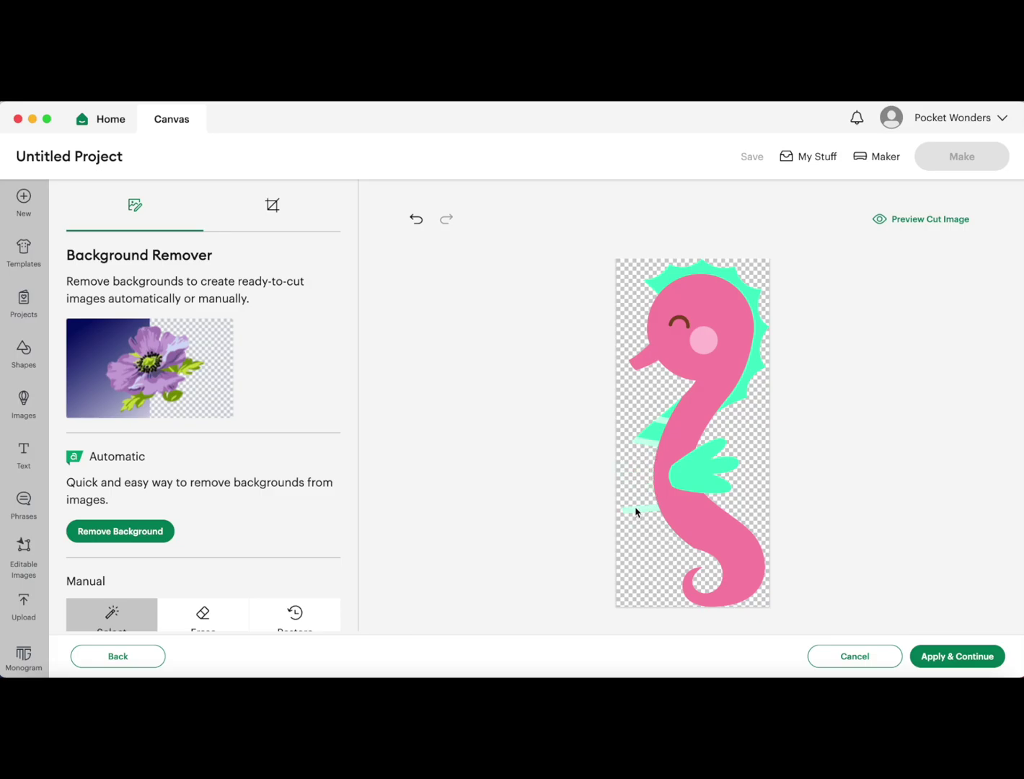
left_click(651, 438)
left_click(649, 443)
left_click(642, 511)
left_click(719, 475)
left_click(747, 395)
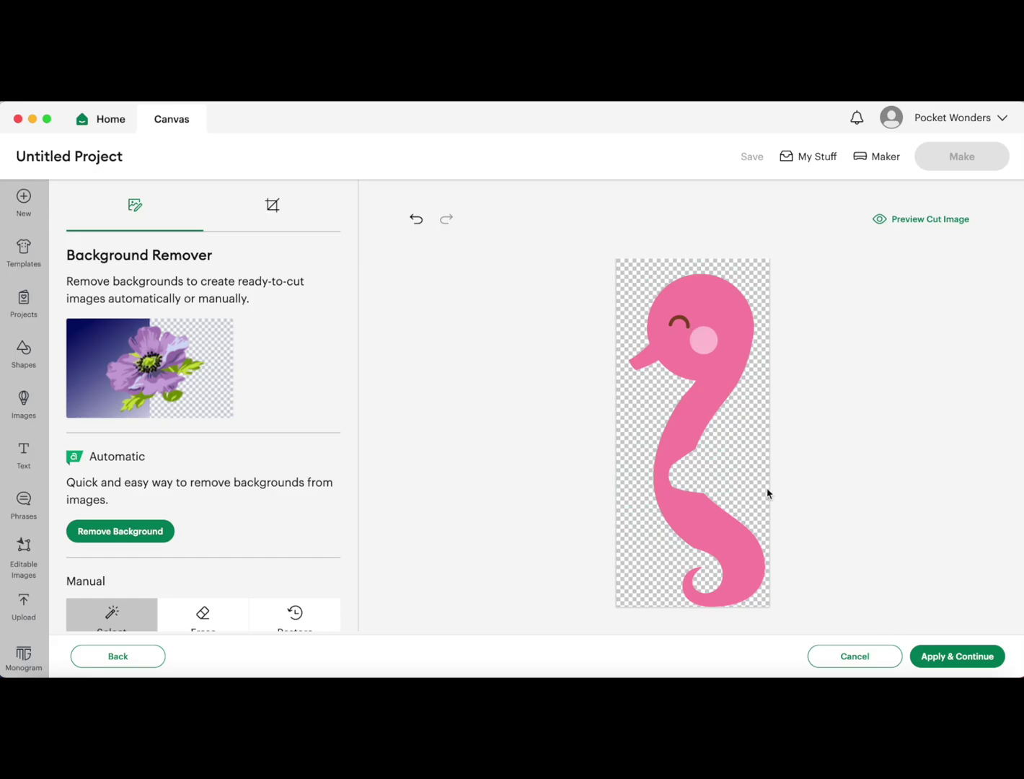
left_click(949, 658)
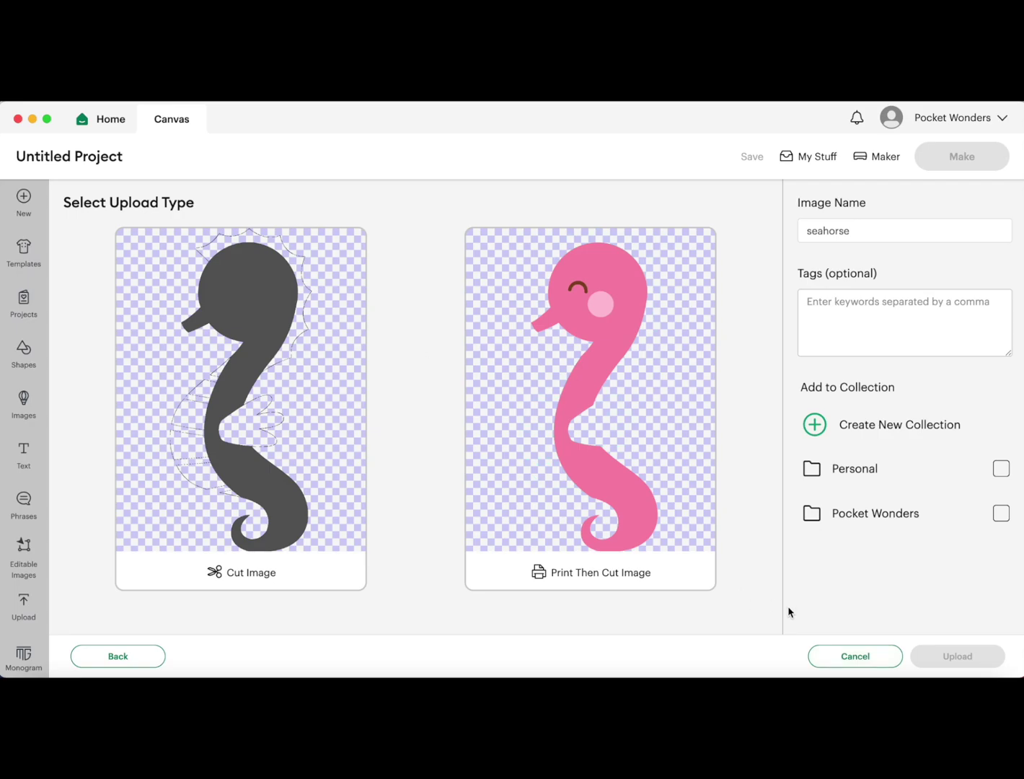
Cancel the current upload and upload seahorse.jpg again from the computer
left_click(839, 663)
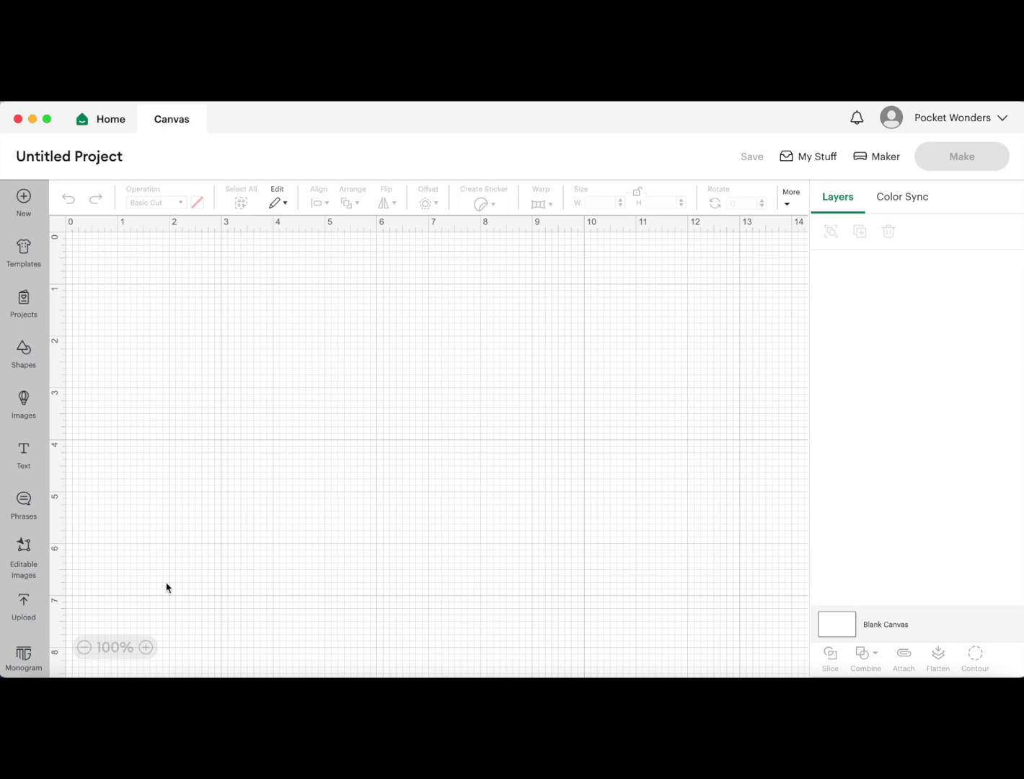
left_click(26, 606)
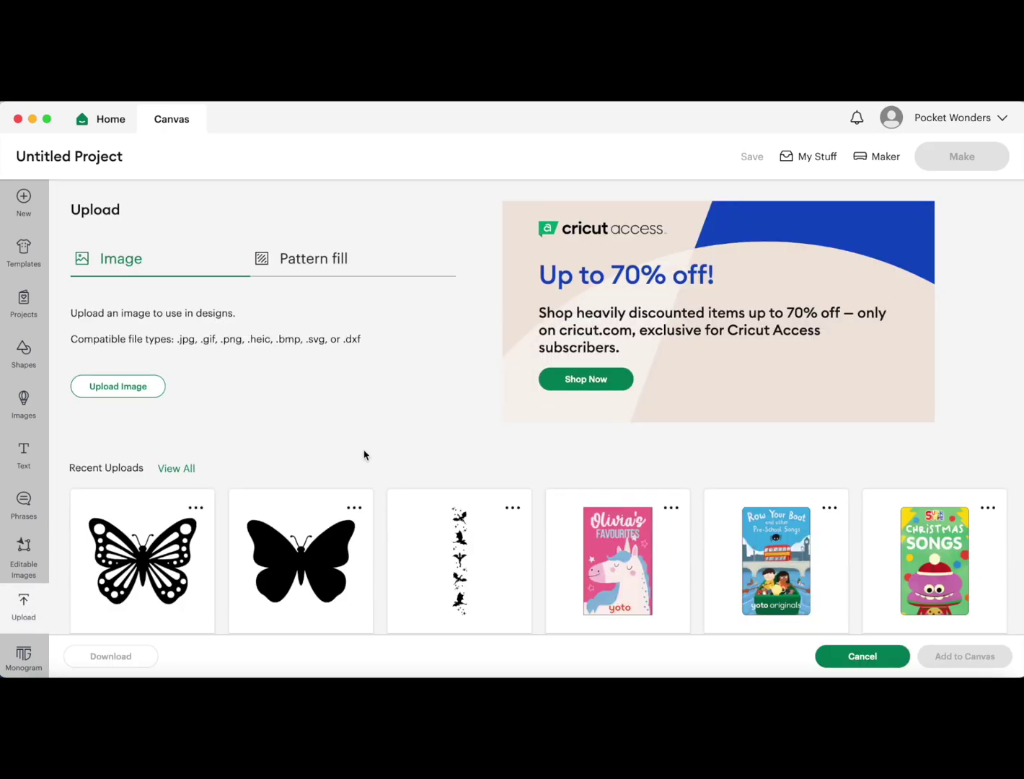
left_click(157, 391)
left_click(574, 380)
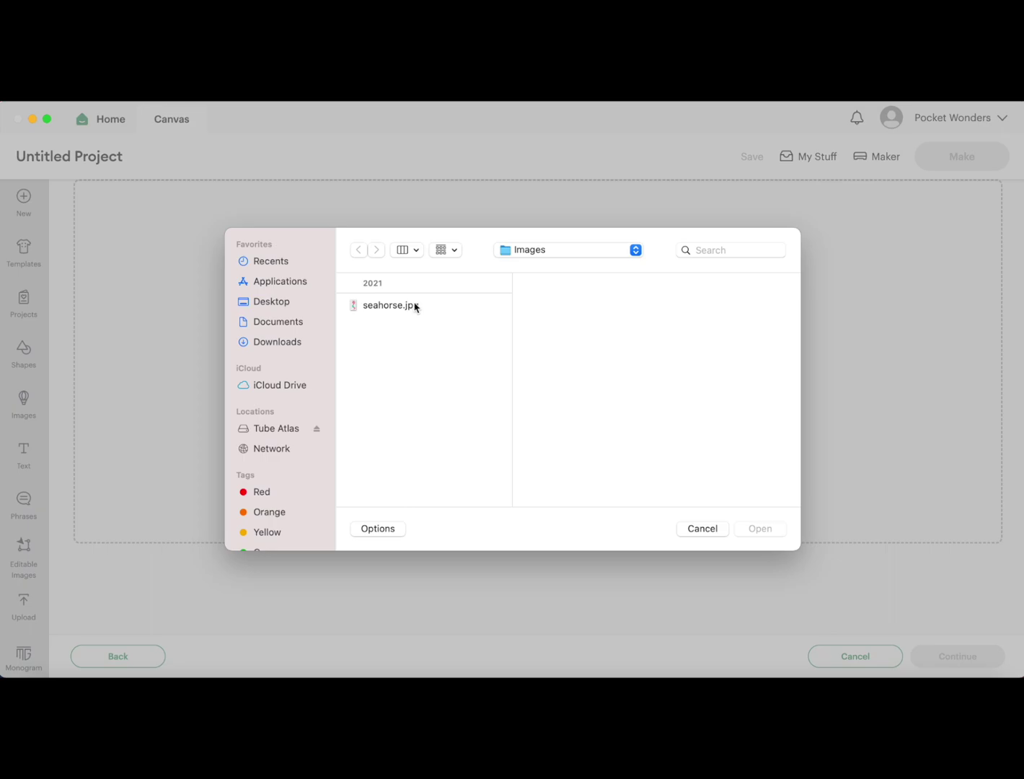
left_click(414, 291)
left_click(760, 513)
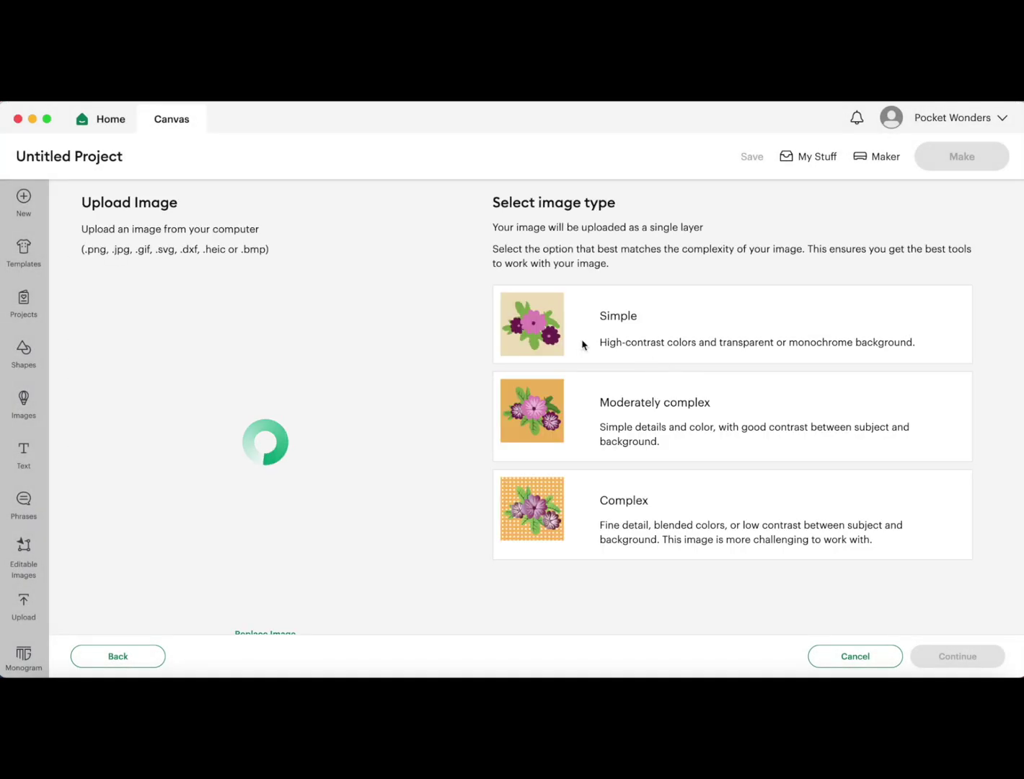
Mark it Complex and clear only the white background around the seahorse
left_click(618, 512)
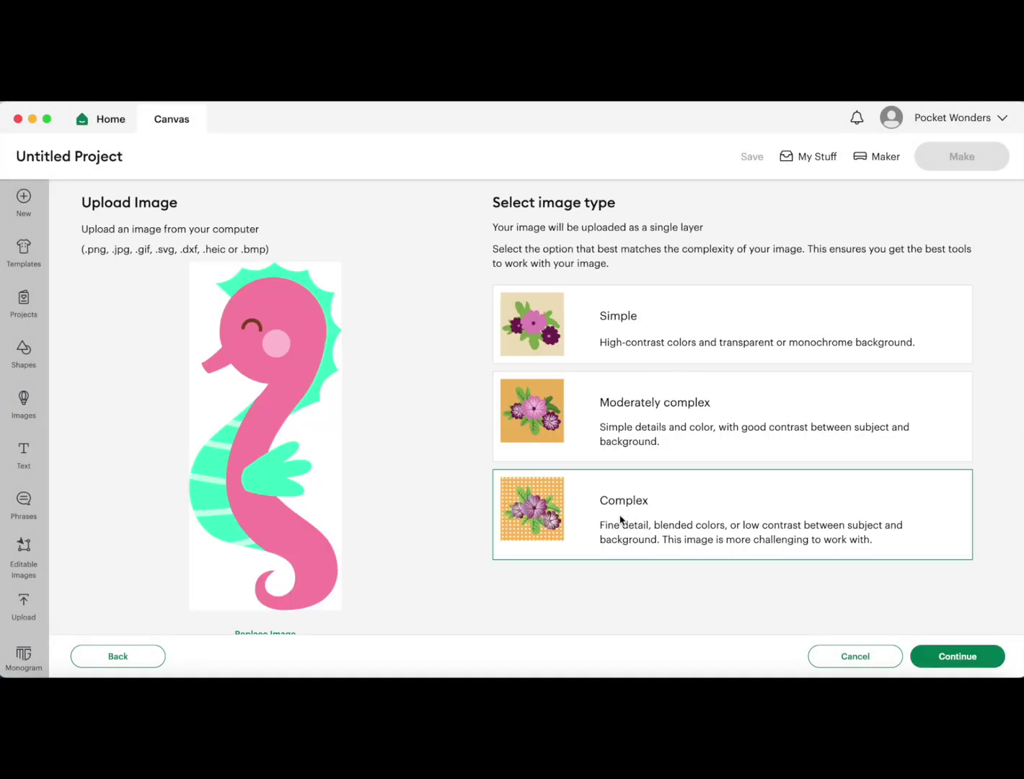
left_click(956, 656)
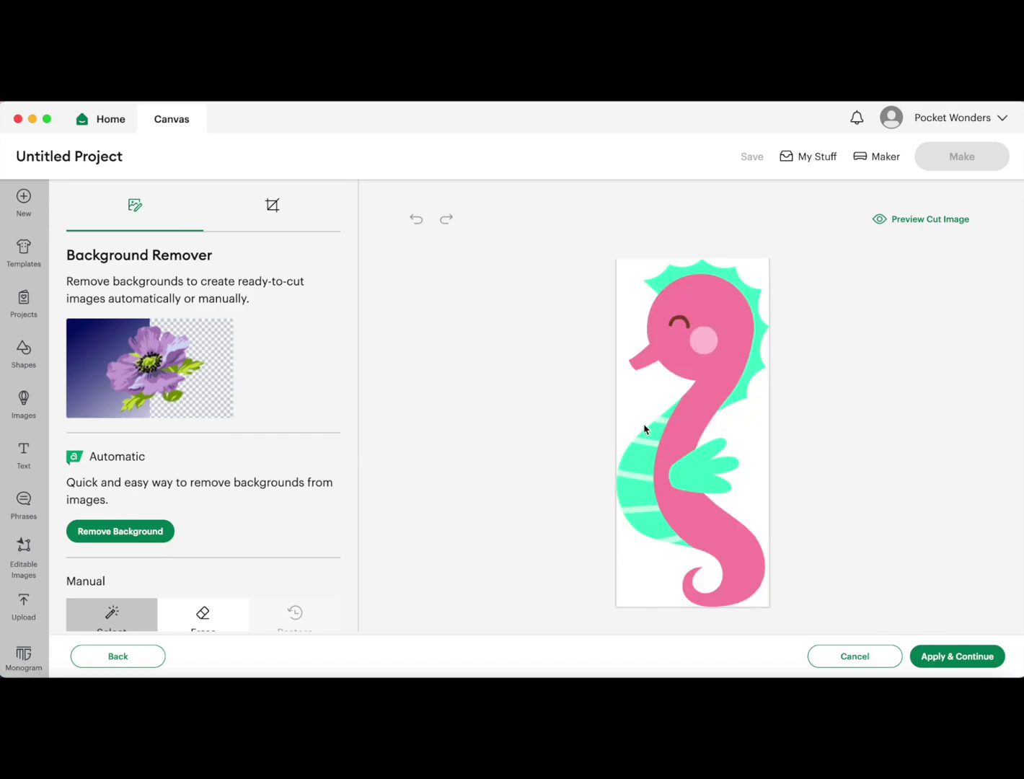
left_click(646, 383)
left_click(745, 267)
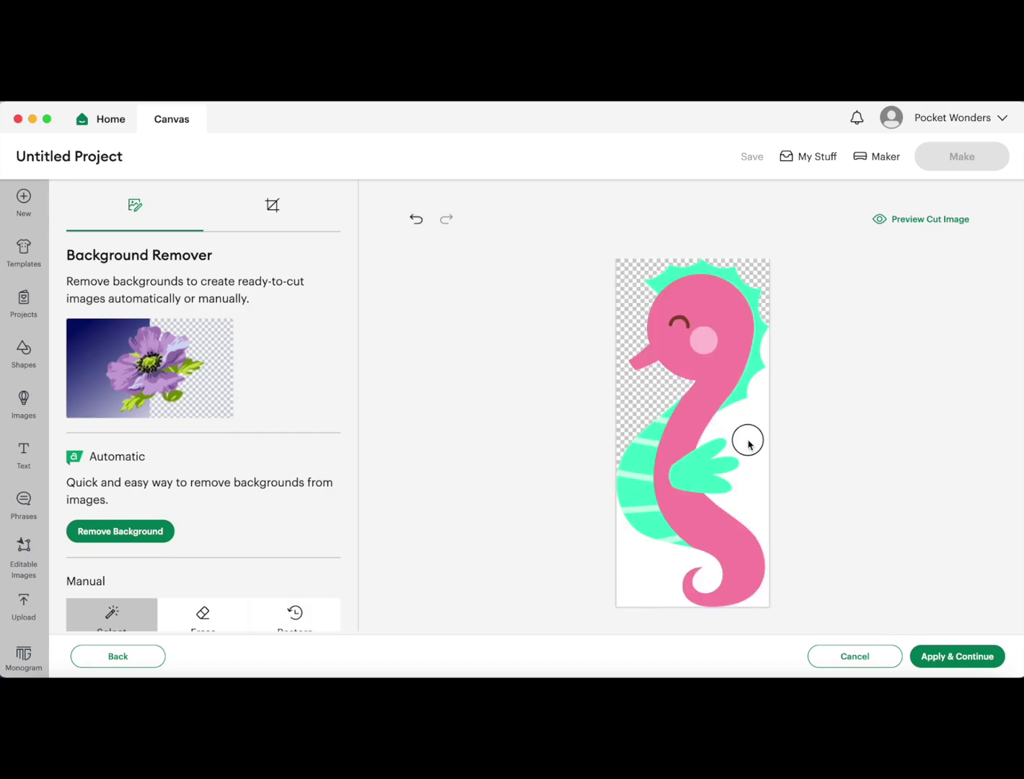
left_click(747, 455)
left_click(648, 575)
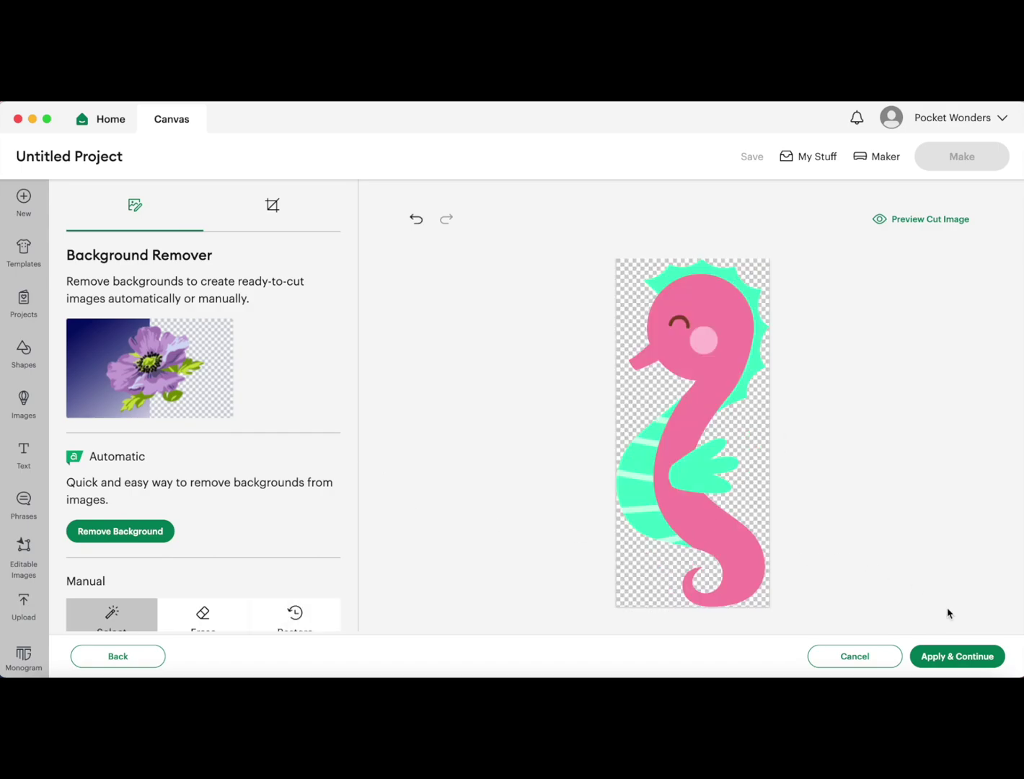
Upload the cleaned seahorse as a Print Then Cut image and select it in Recent Uploads
left_click(948, 662)
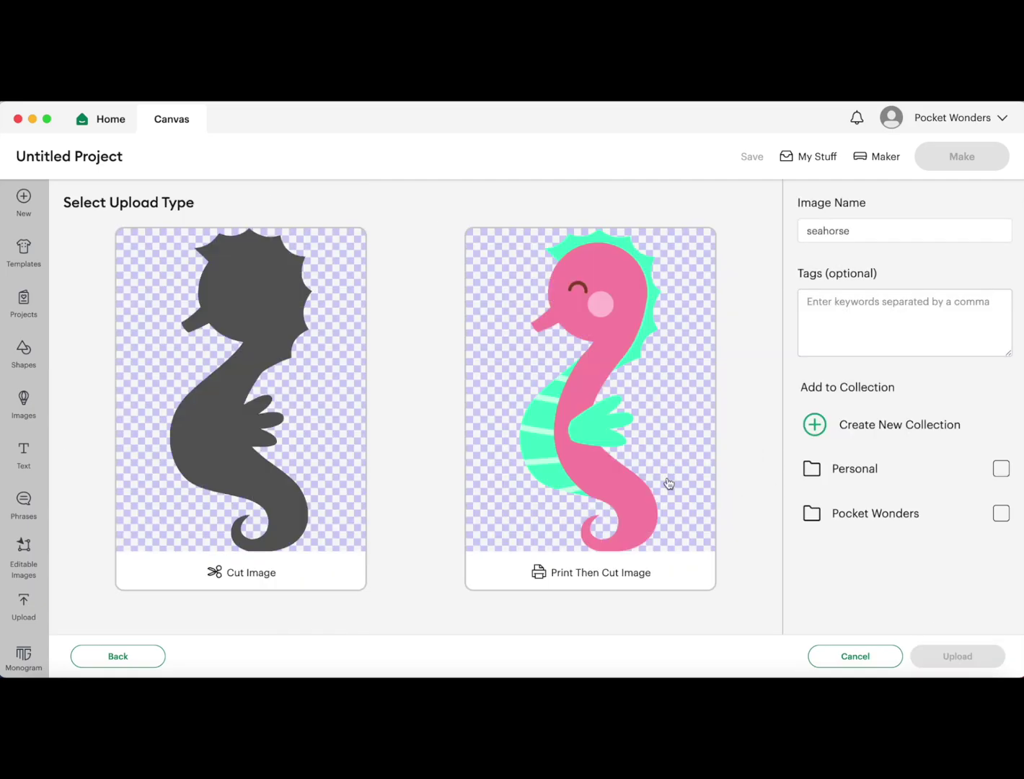
left_click(634, 473)
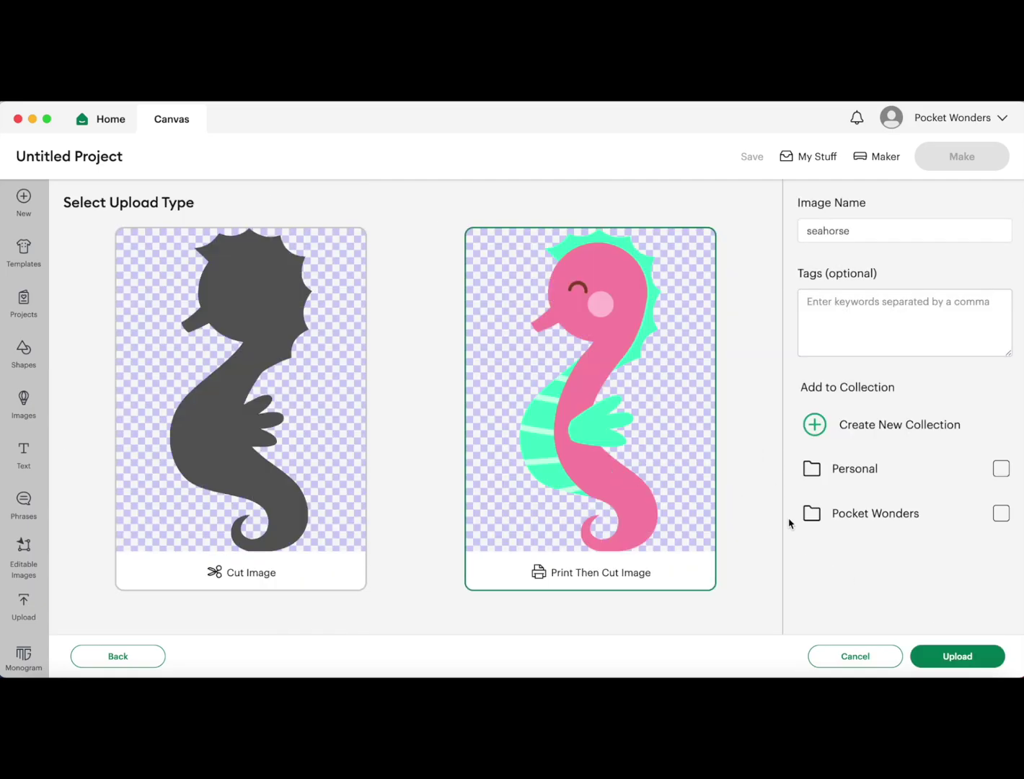
left_click(963, 663)
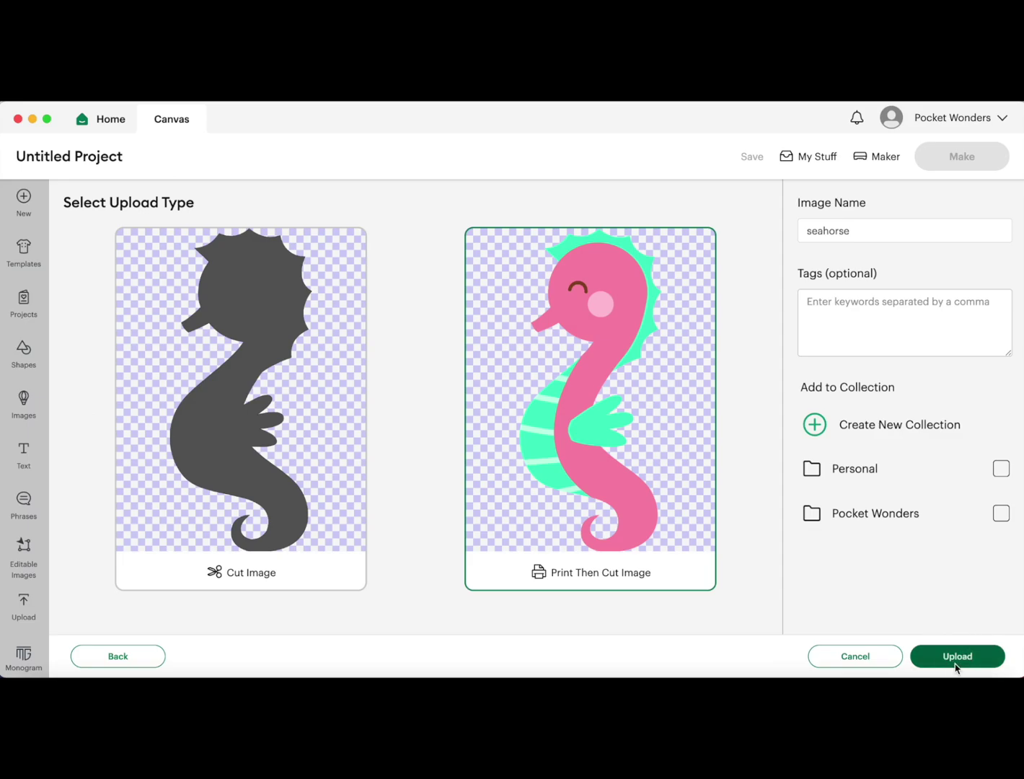
left_click(955, 662)
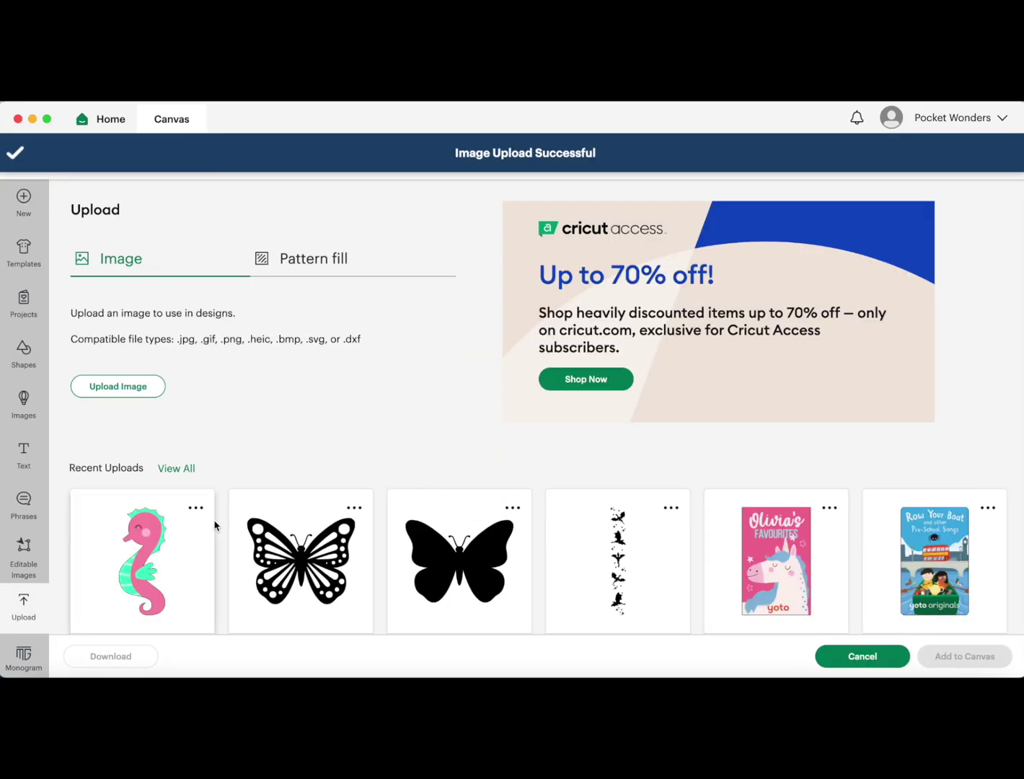
left_click(159, 557)
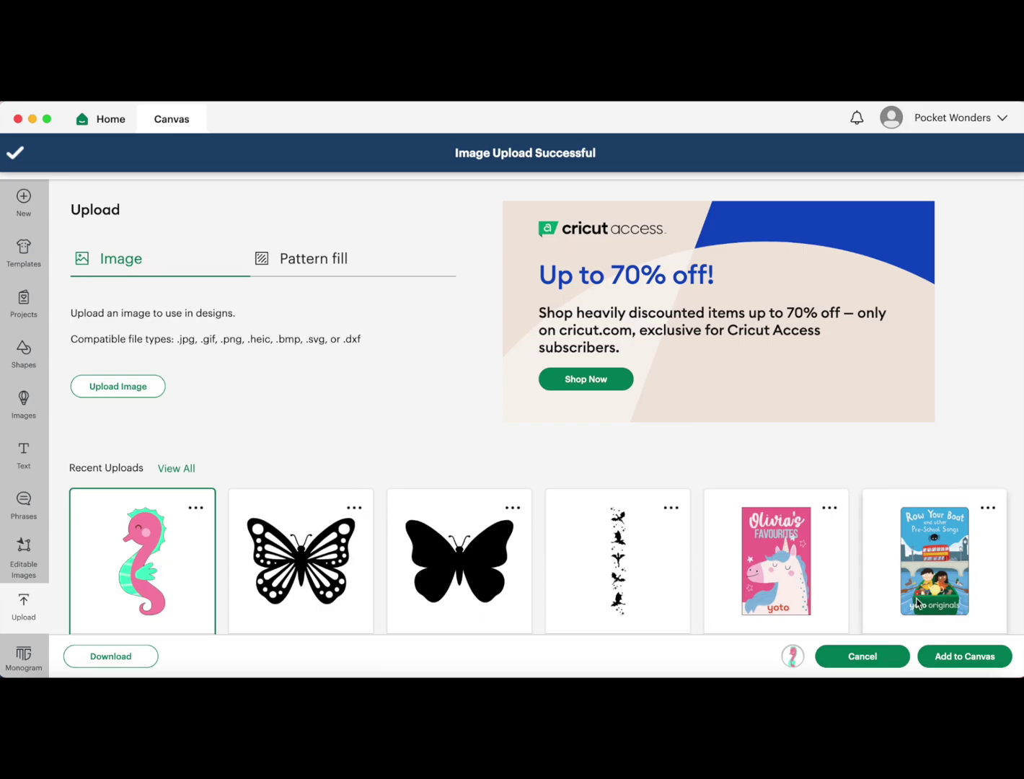
Add the seahorse to the canvas and resize it to about 2.997 x 6.836 inches
left_click(958, 658)
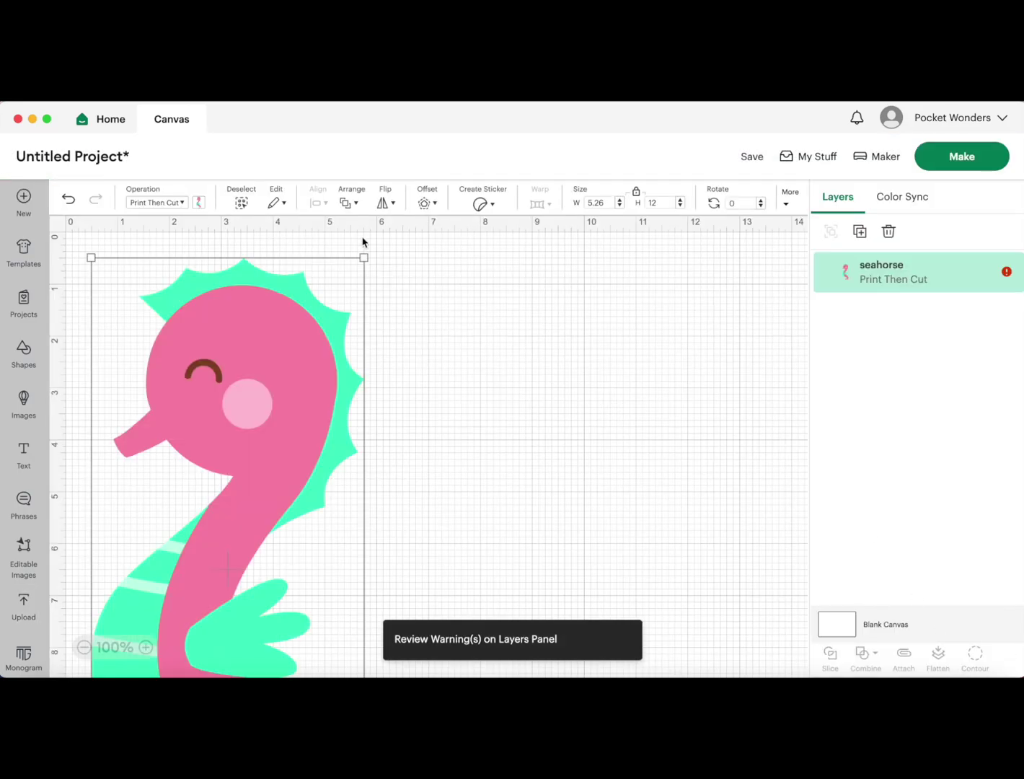
left_click_drag(364, 261, 233, 338)
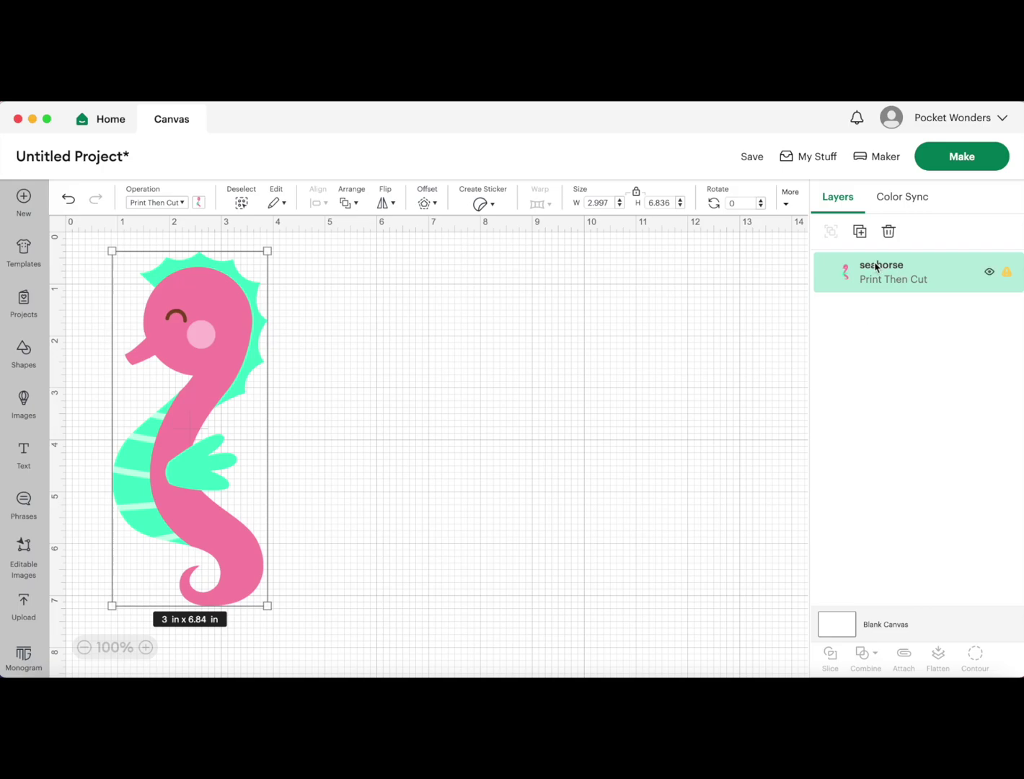